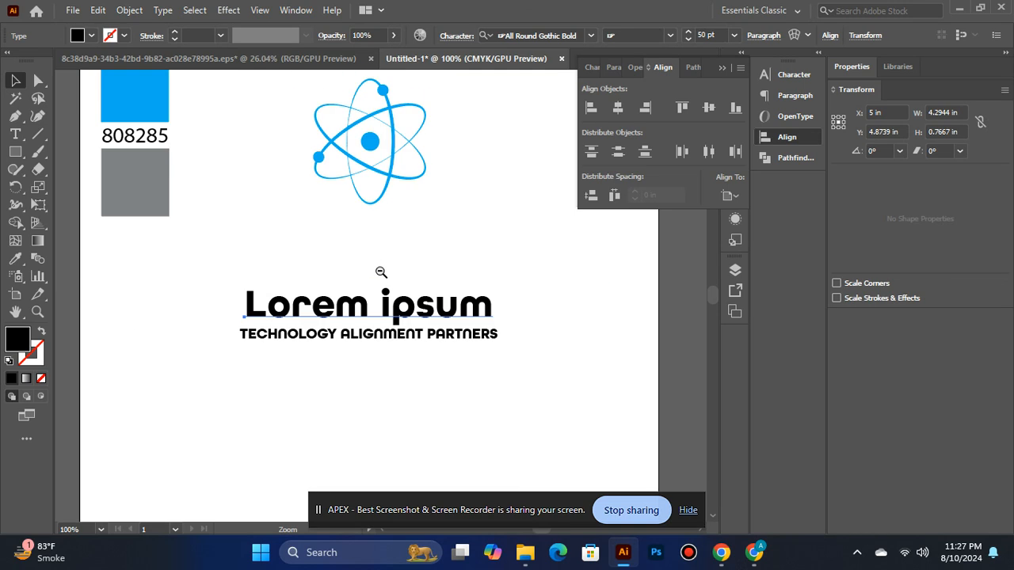
pyautogui.keyDown('alt'); pyautogui.click(333, 303); pyautogui.keyUp('alt')
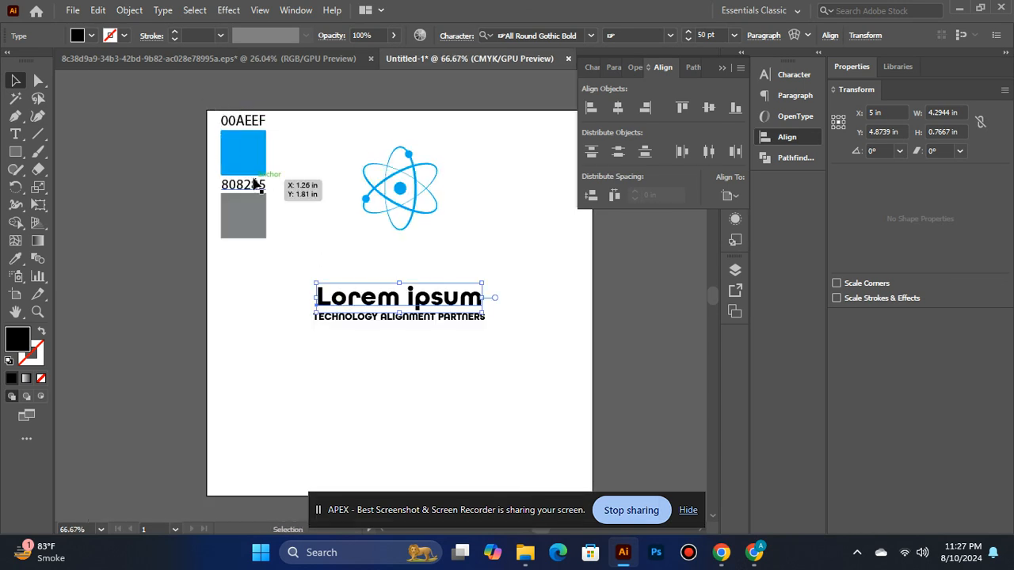
pyautogui.click(346, 405)
pyautogui.click(249, 151)
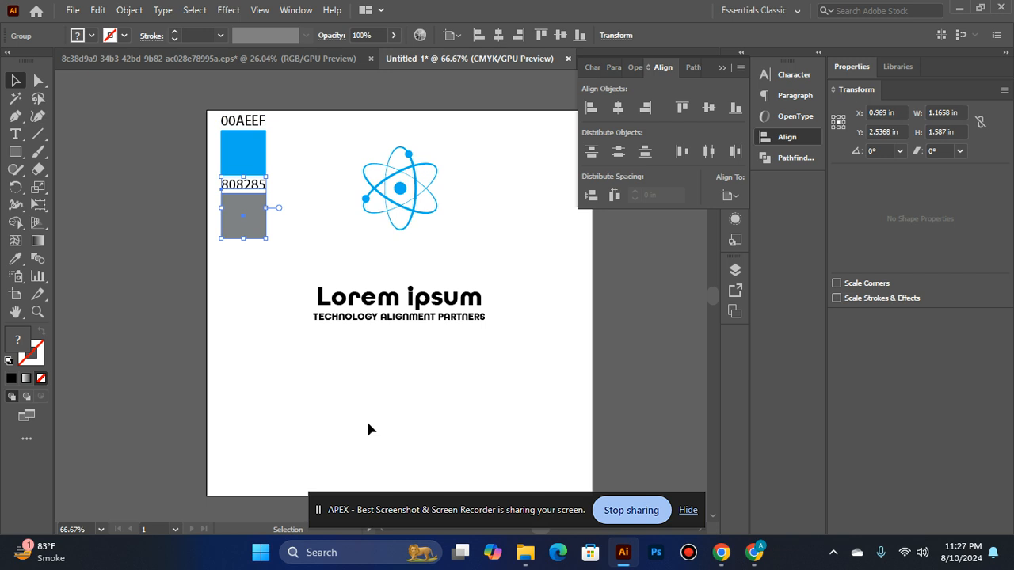
pyautogui.click(330, 353)
# Replace the "Lorem ipsum" headline text with TAPEZEO.
pyautogui.click(425, 299)
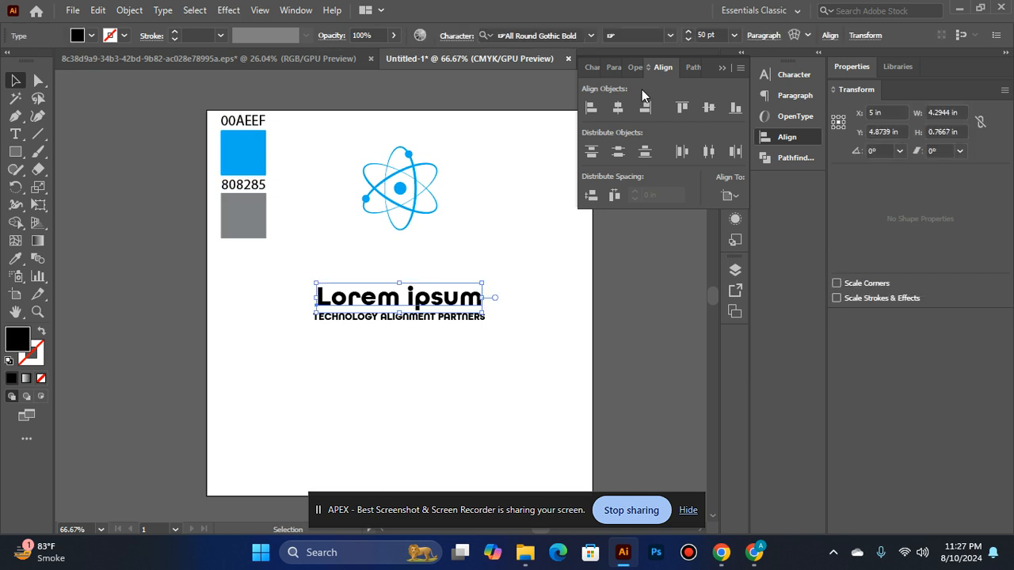
pyautogui.press('t')
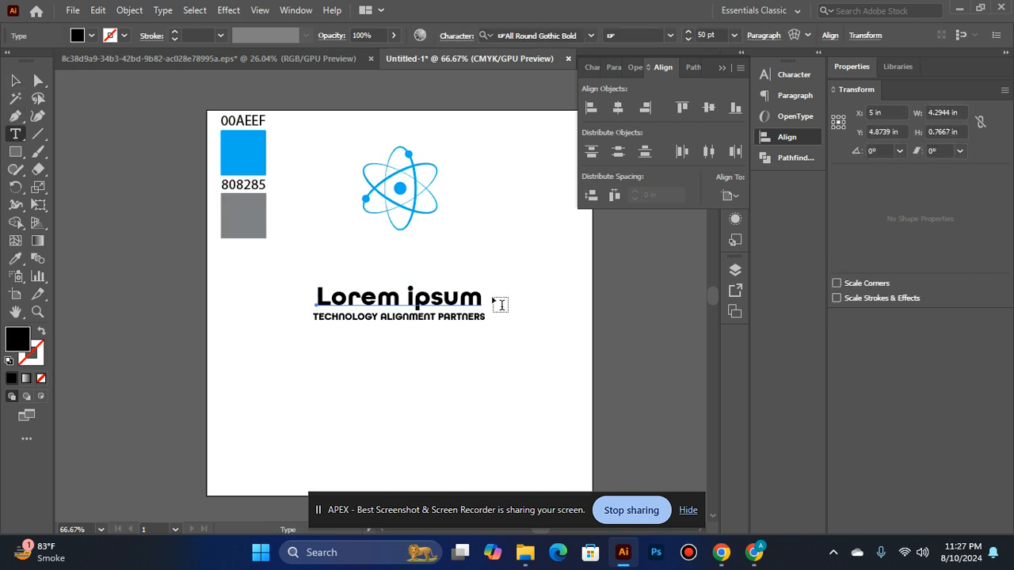
pyautogui.click(480, 295)
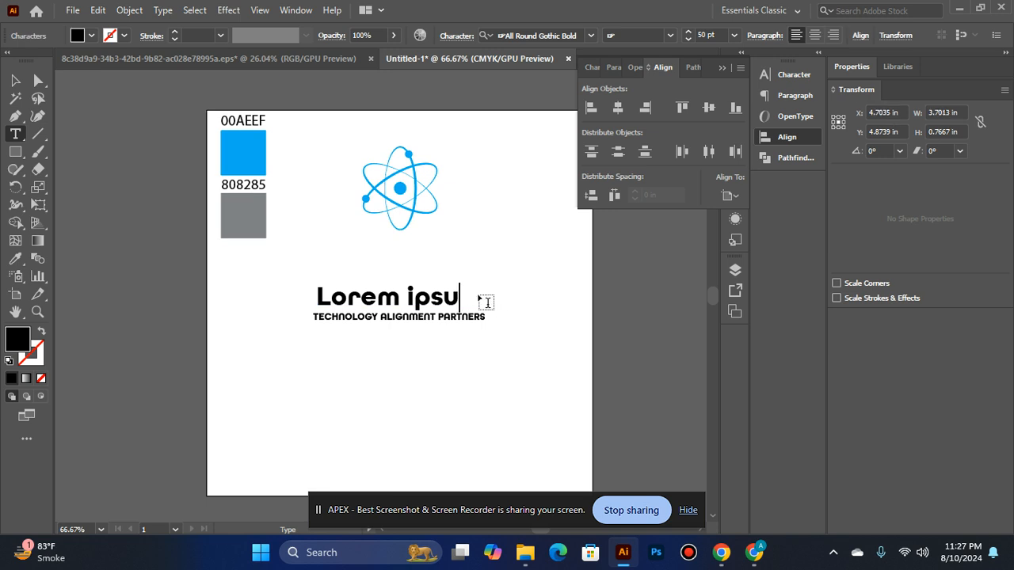
pyautogui.press('BackSpace')
pyautogui.press('BackSpace')
pyautogui.press('BackSpace')
pyautogui.press('BackSpace')
pyautogui.press('BackSpace')
pyautogui.press('BackSpace')
pyautogui.press('BackSpace')
pyautogui.press('BackSpace')
pyautogui.press('BackSpace')
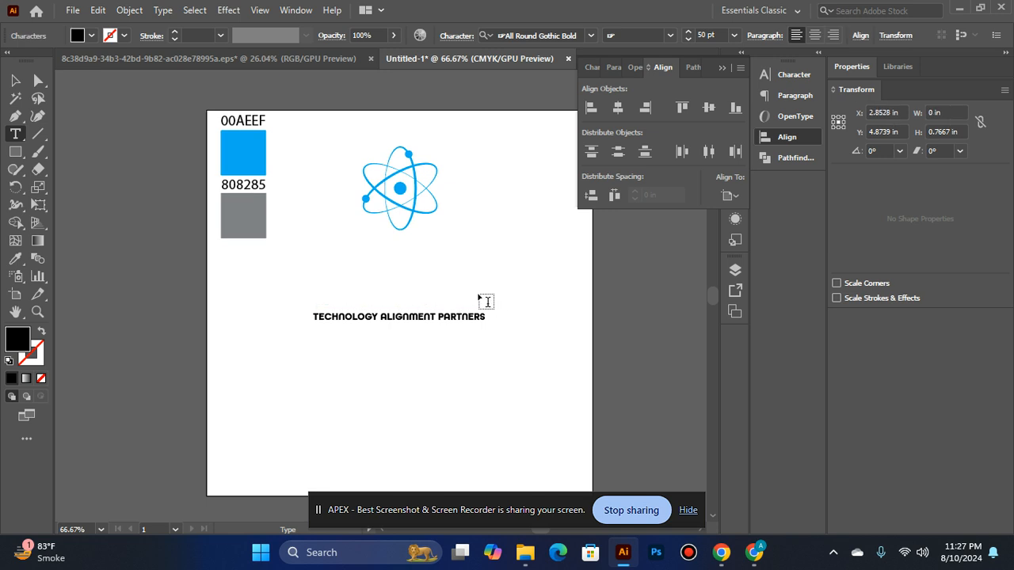
pyautogui.write('TA')
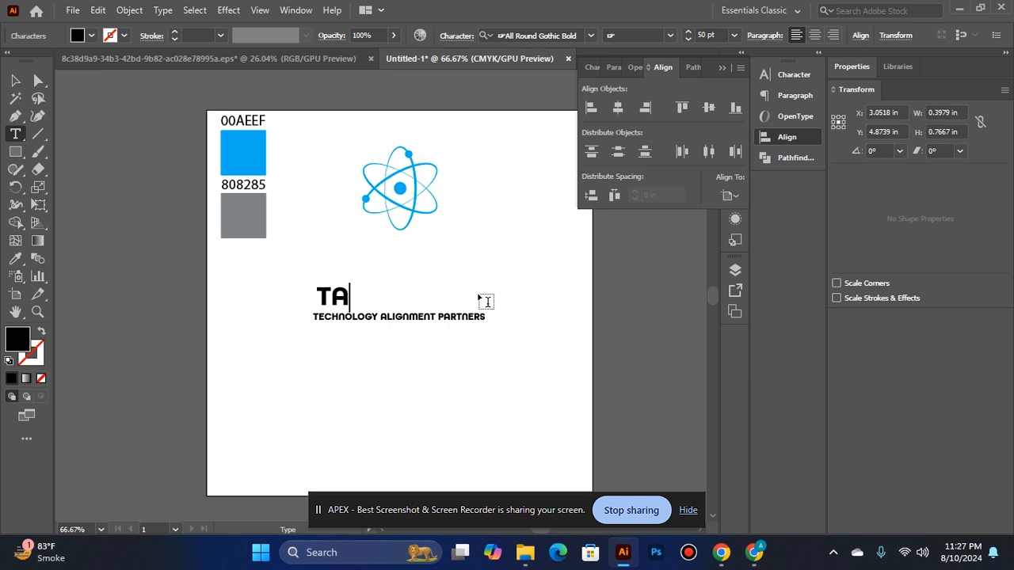
pyautogui.write('PZEW')
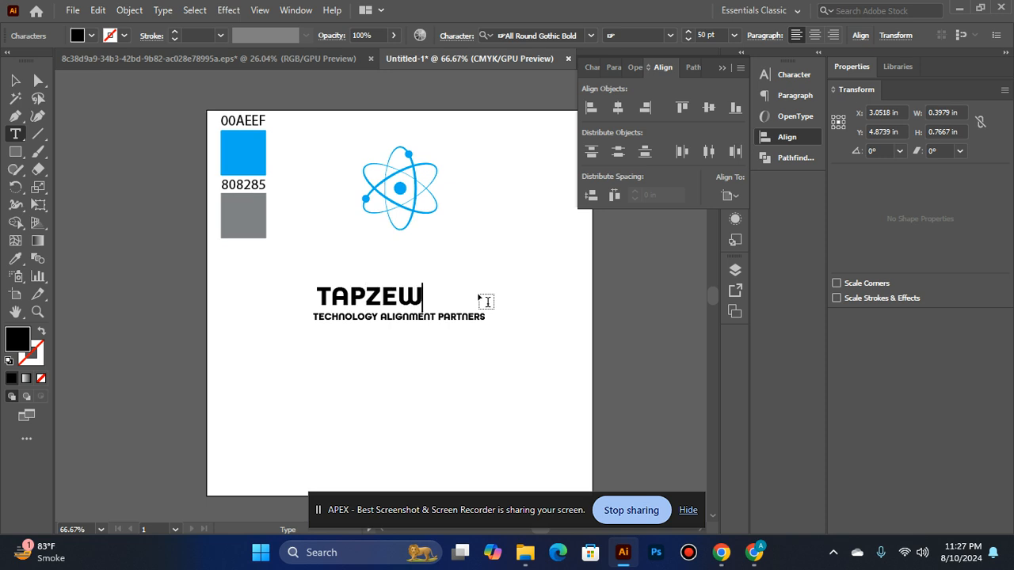
pyautogui.press('BackSpace')
pyautogui.press('BackSpace')
pyautogui.press('BackSpace')
pyautogui.write('EZEO')
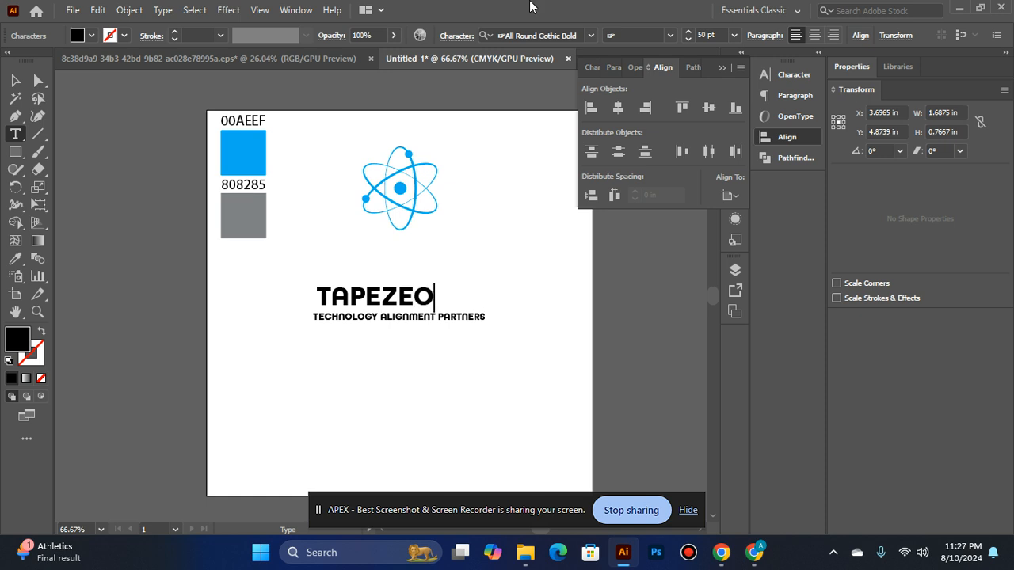
pyautogui.press('Escape')
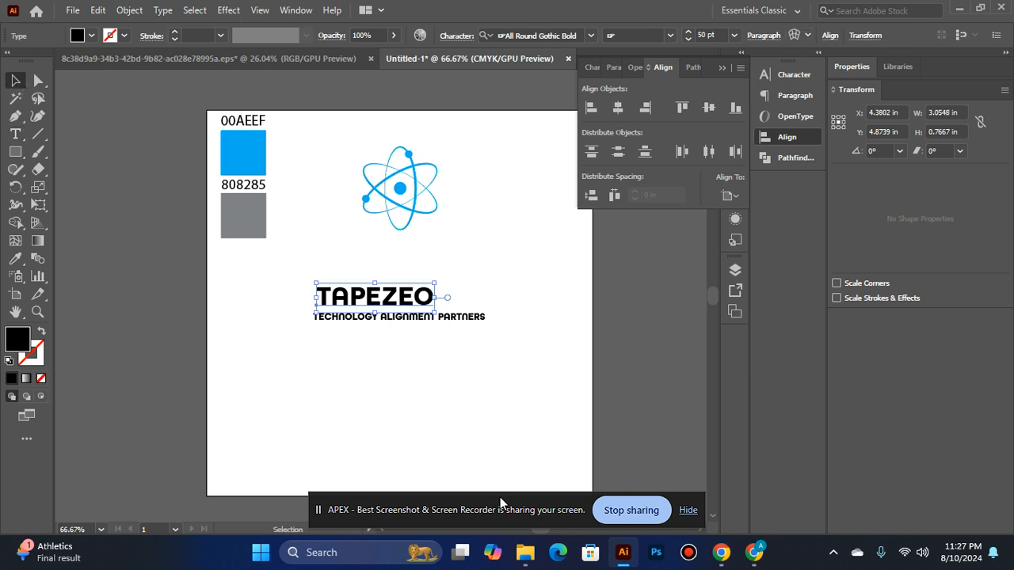
# Horizontally center the TAPEZEO headline and the tagline below it on each other.
pyautogui.keyDown('shift'); pyautogui.click(475, 316); pyautogui.keyUp('shift')
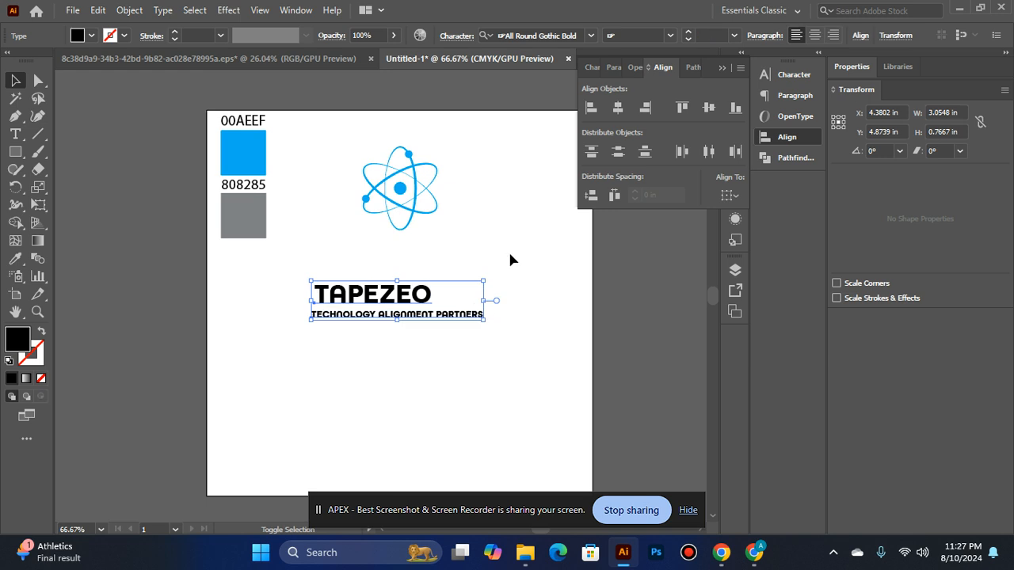
pyautogui.click(624, 110)
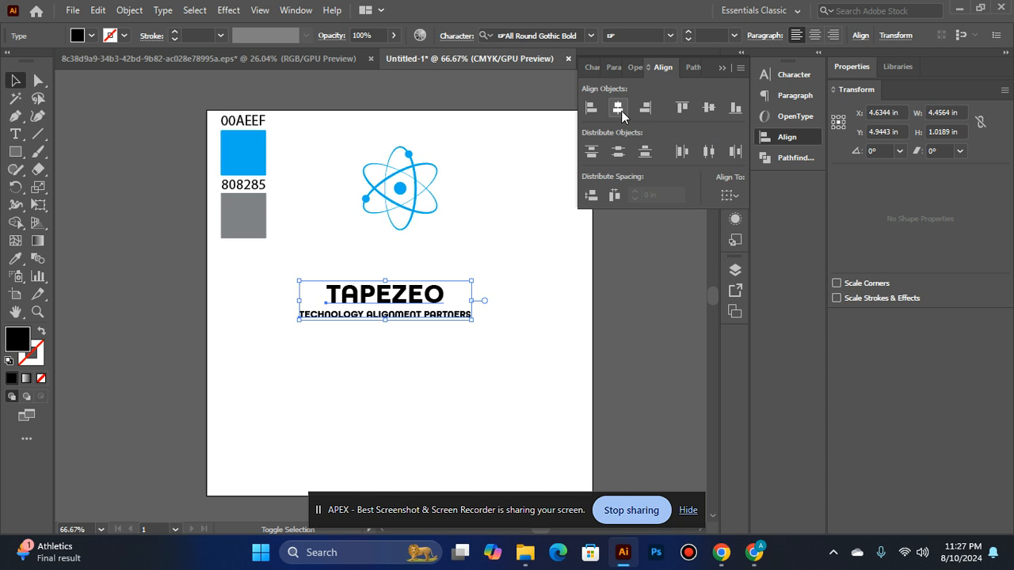
pyautogui.click(389, 365)
# Enlarge the TAPEZEO headline to 64 pt and horizontally center it with the tagline.
pyautogui.click(438, 292)
pyautogui.click(689, 31)
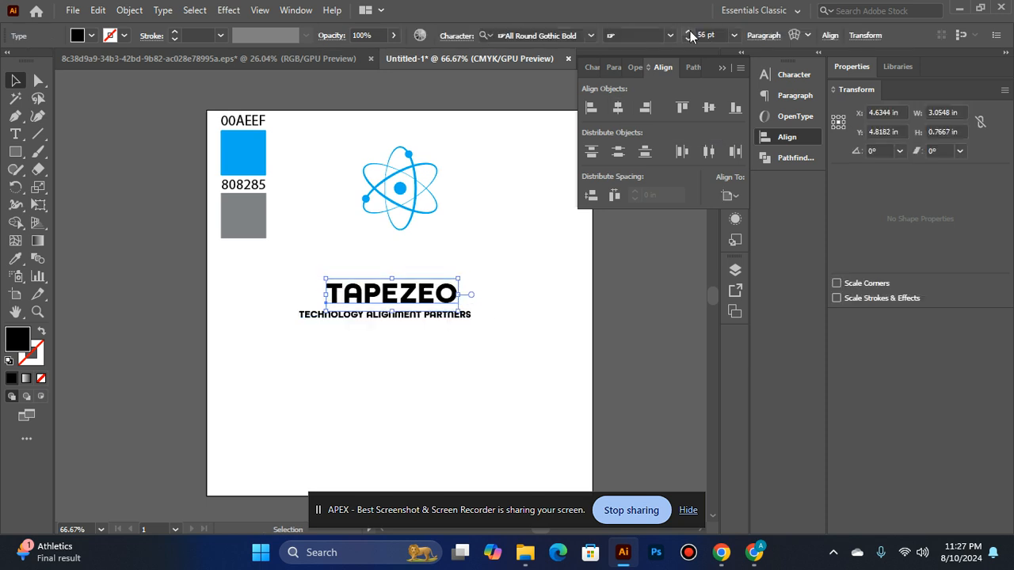
pyautogui.click(688, 31)
pyautogui.keyDown('shift'); pyautogui.click(304, 317); pyautogui.keyUp('shift')
pyautogui.click(613, 111)
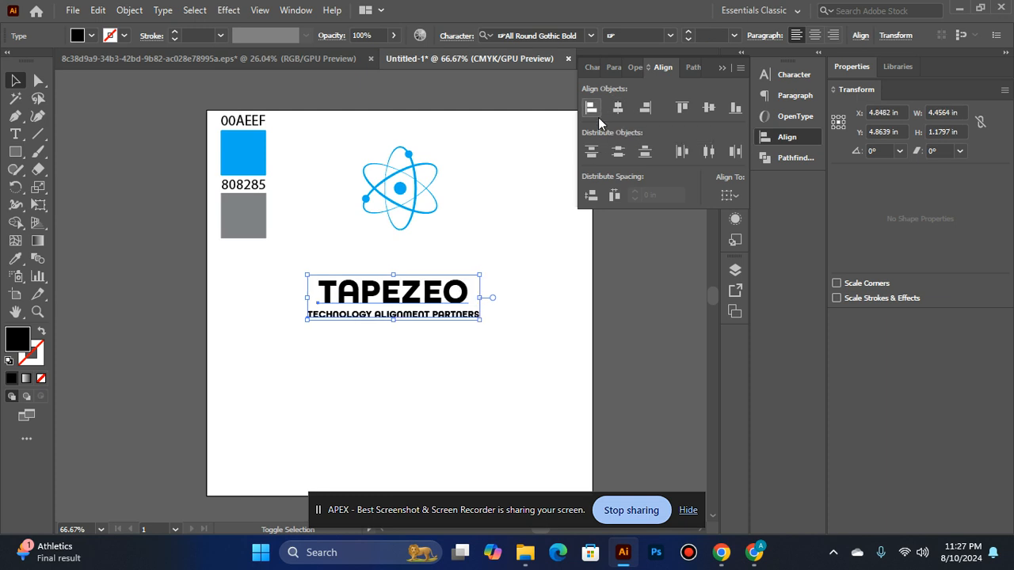
pyautogui.click(464, 340)
# Increase the TAPEZEO headline's font size to 70 pt and horizontally center it with the tagline again.
pyautogui.click(458, 301)
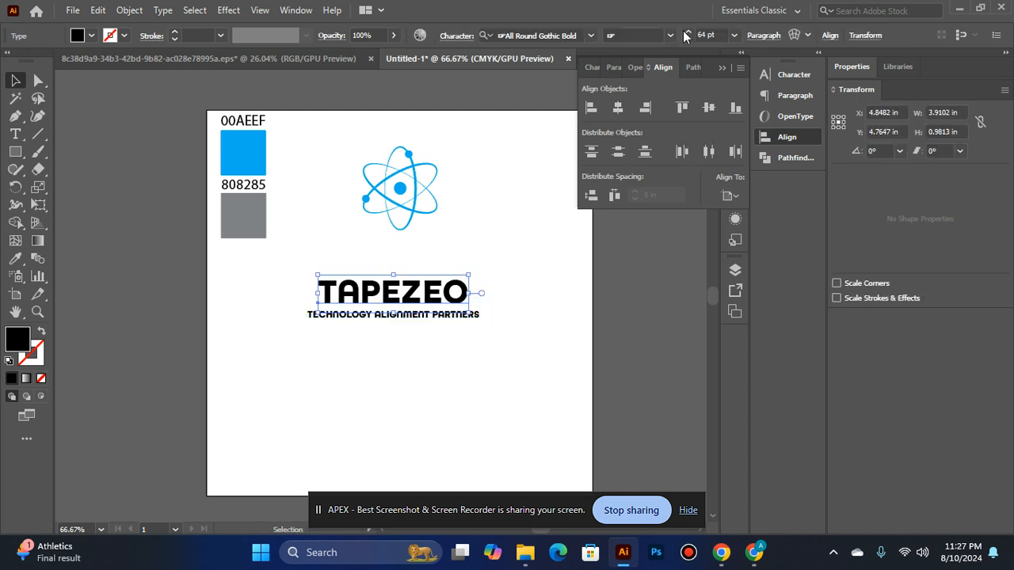
pyautogui.click(687, 32)
pyautogui.click(687, 32)
pyautogui.click(688, 32)
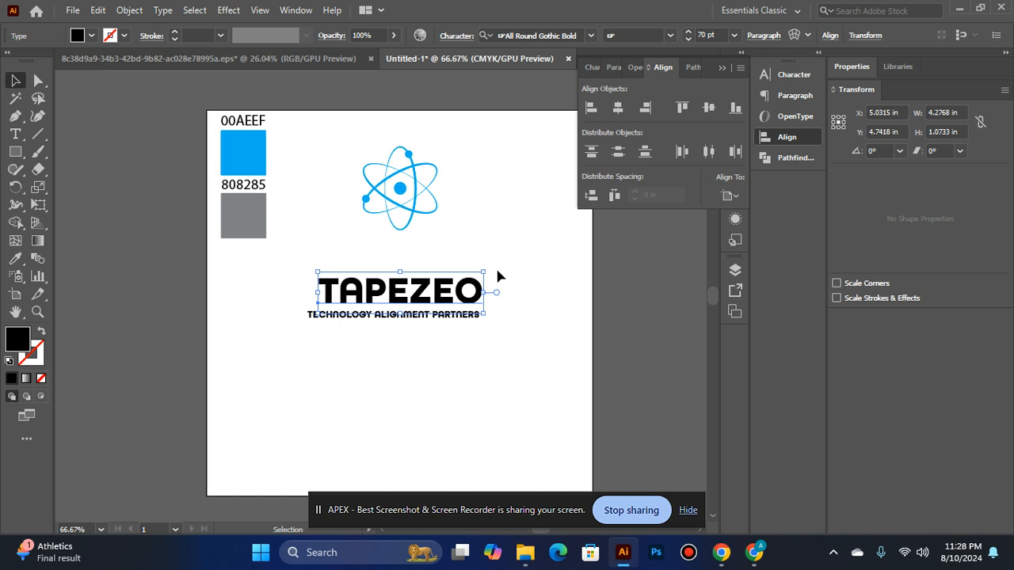
pyautogui.keyDown('shift'); pyautogui.click(474, 315); pyautogui.keyUp('shift')
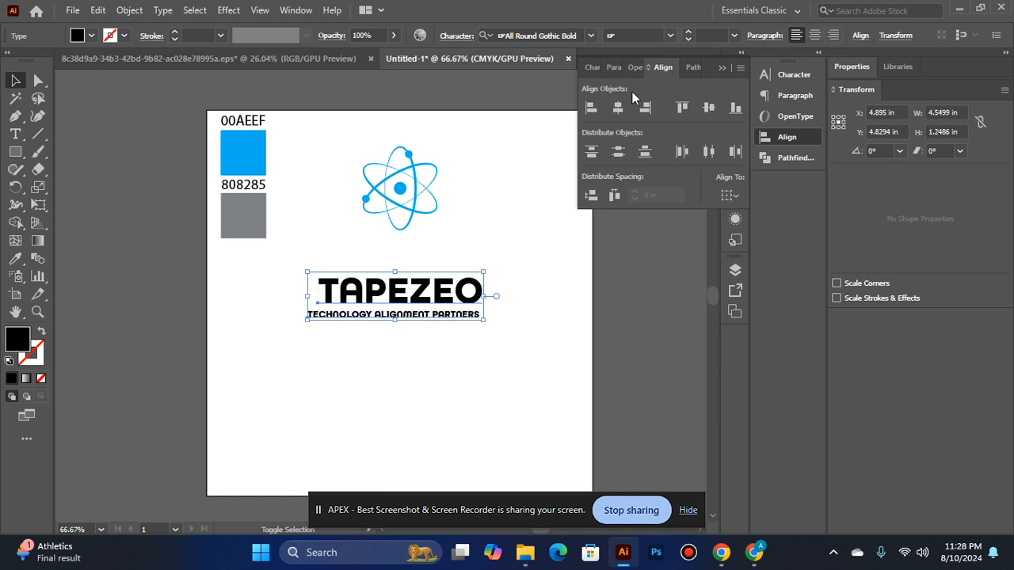
pyautogui.click(612, 116)
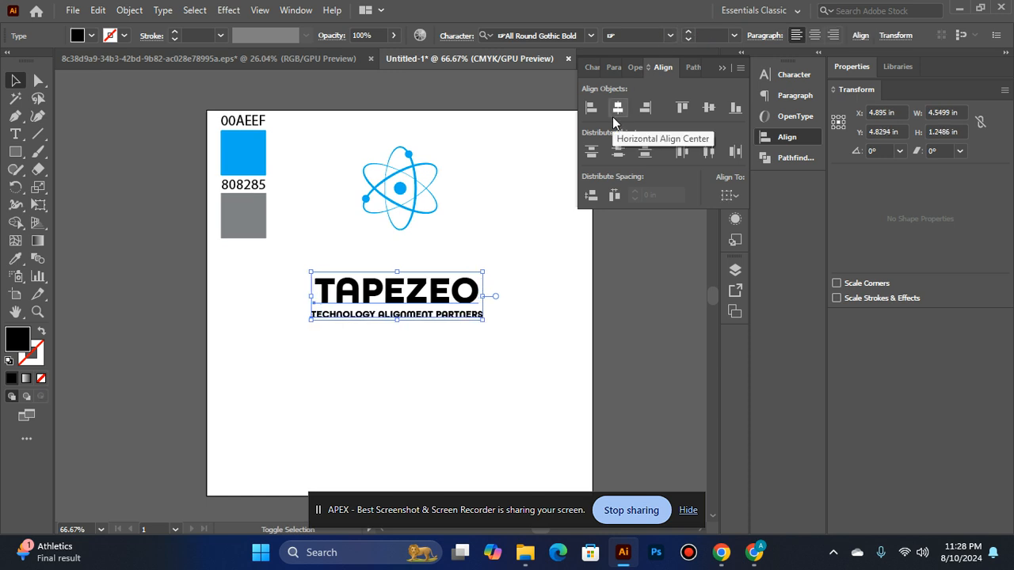
pyautogui.click(432, 350)
# Reduce the TECHNOLOGY ALIGNMENT PARTNERS tagline to 17 pt and horizontally center it with the headline.
pyautogui.click(429, 320)
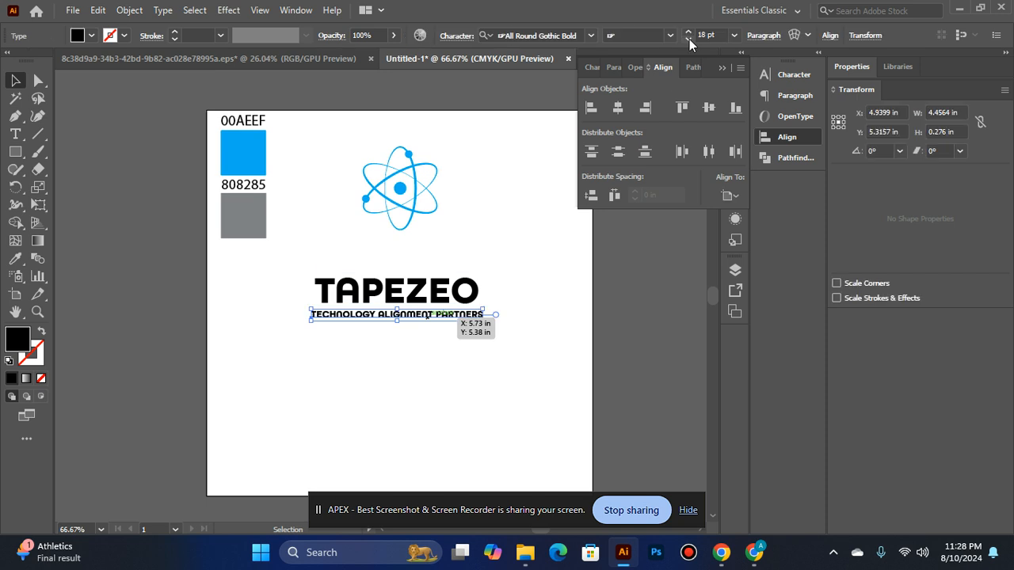
pyautogui.click(424, 330)
pyautogui.click(425, 317)
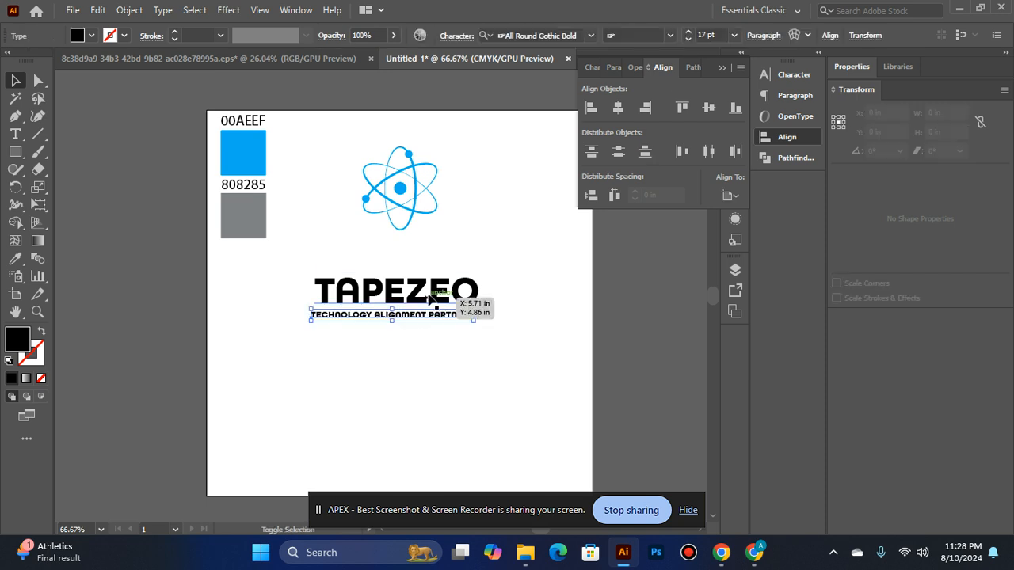
pyautogui.keyDown('shift'); pyautogui.click(440, 291); pyautogui.keyUp('shift')
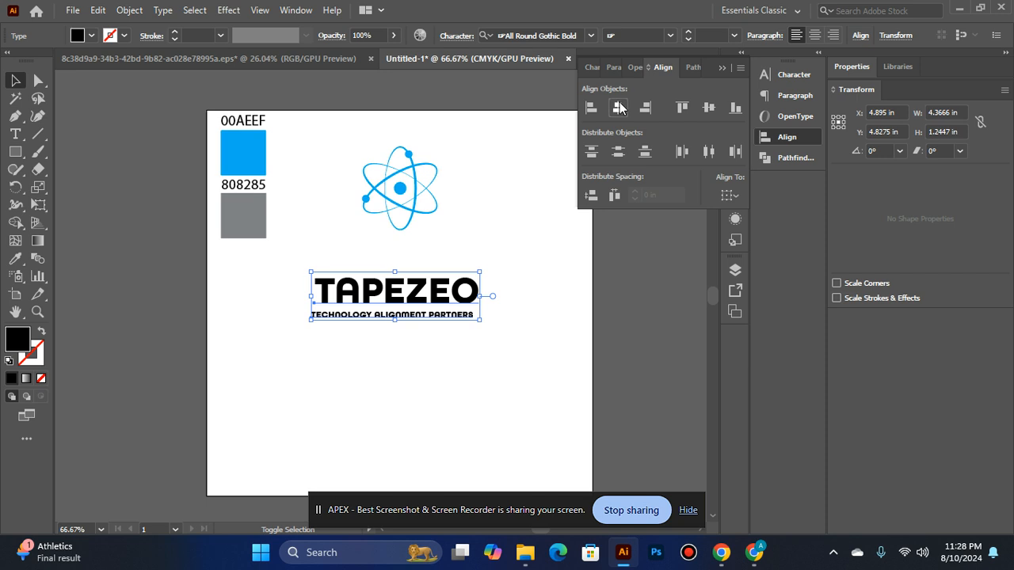
pyautogui.click(618, 108)
pyautogui.click(516, 338)
# Convert the TAPEZEO headline text to outlines.
pyautogui.keyDown('ctrl'); pyautogui.click(428, 310); pyautogui.keyUp('ctrl')
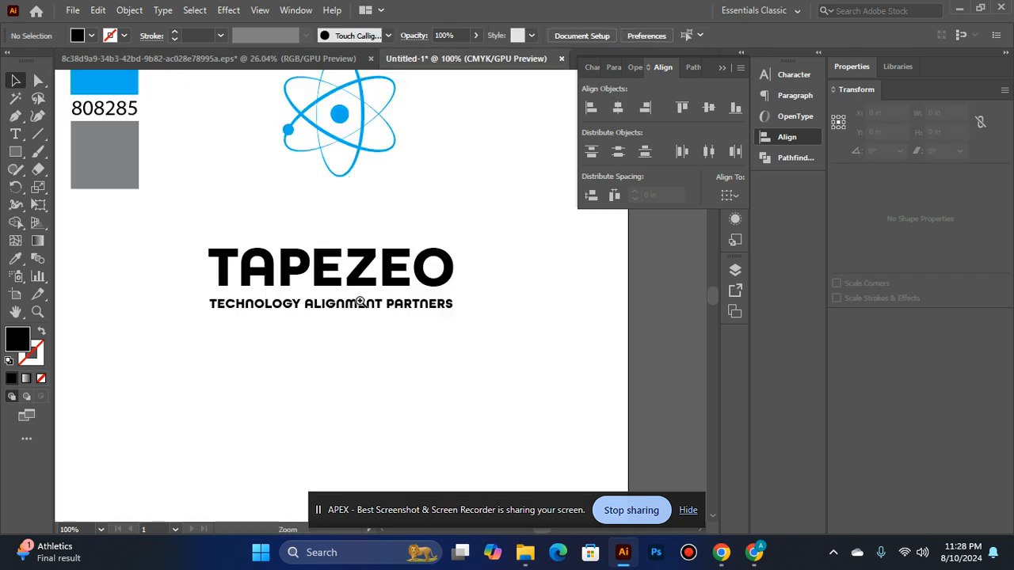
pyautogui.keyDown('ctrl'); pyautogui.keyDown('alt'); pyautogui.click(360, 302); pyautogui.keyUp('alt'); pyautogui.keyUp('ctrl')
pyautogui.keyDown('ctrl'); pyautogui.click(351, 292); pyautogui.keyUp('ctrl')
pyautogui.keyDown('ctrl'); pyautogui.click(362, 297); pyautogui.keyUp('ctrl')
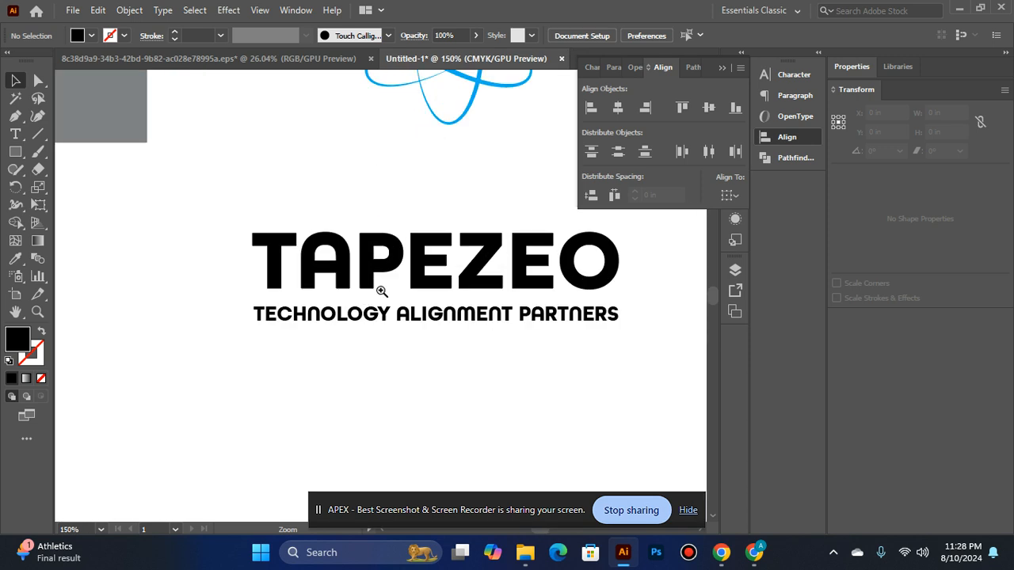
pyautogui.keyDown('ctrl'); pyautogui.click(381, 292); pyautogui.keyUp('ctrl')
pyautogui.moveTo(500, 267); pyautogui.dragTo(390, 293)
pyautogui.click(392, 298)
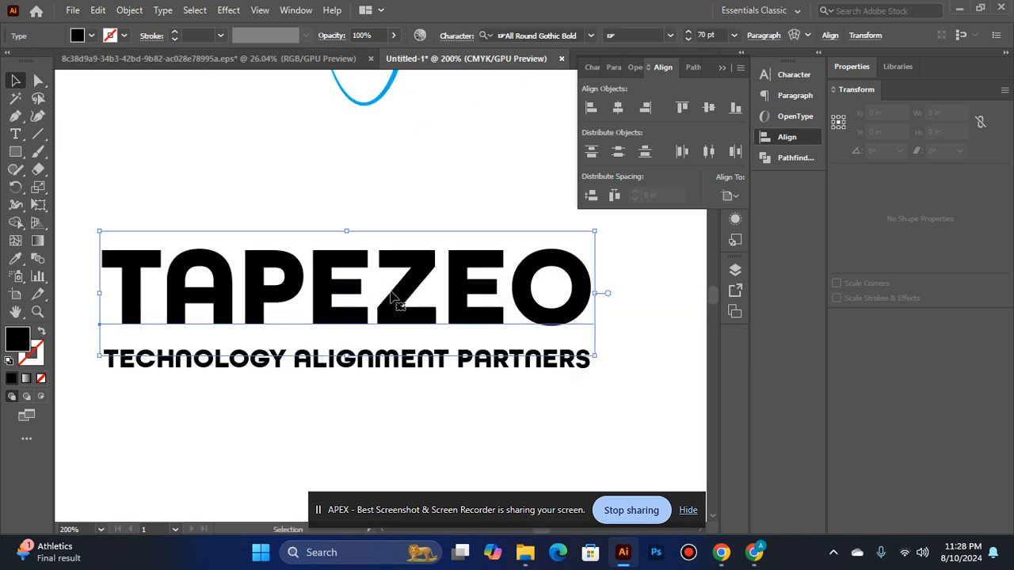
pyautogui.rightClick(391, 300)
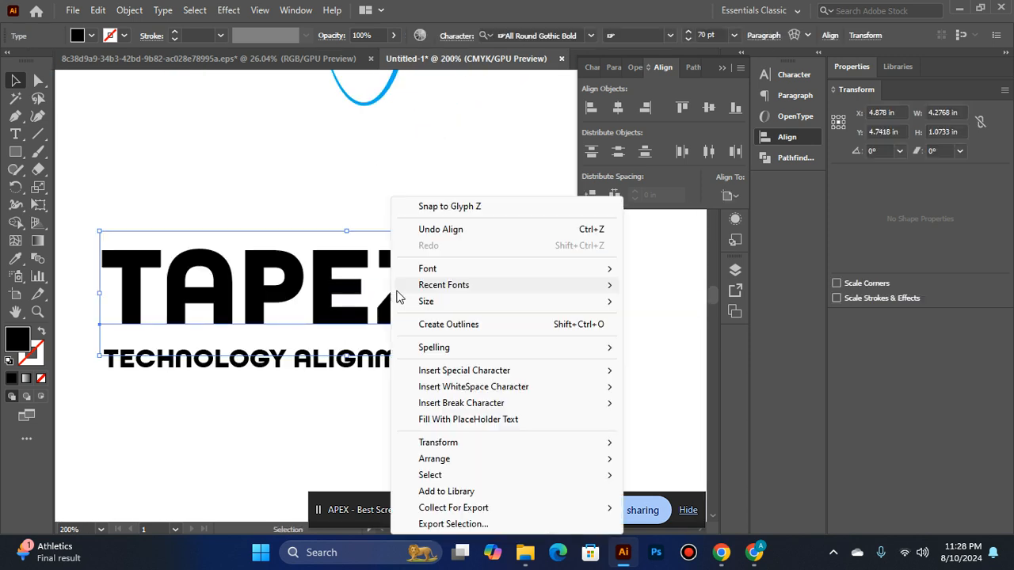
pyautogui.click(461, 325)
# Convert the TECHNOLOGY ALIGNMENT PARTNERS tagline to outlines and deselect it.
pyautogui.click(403, 358)
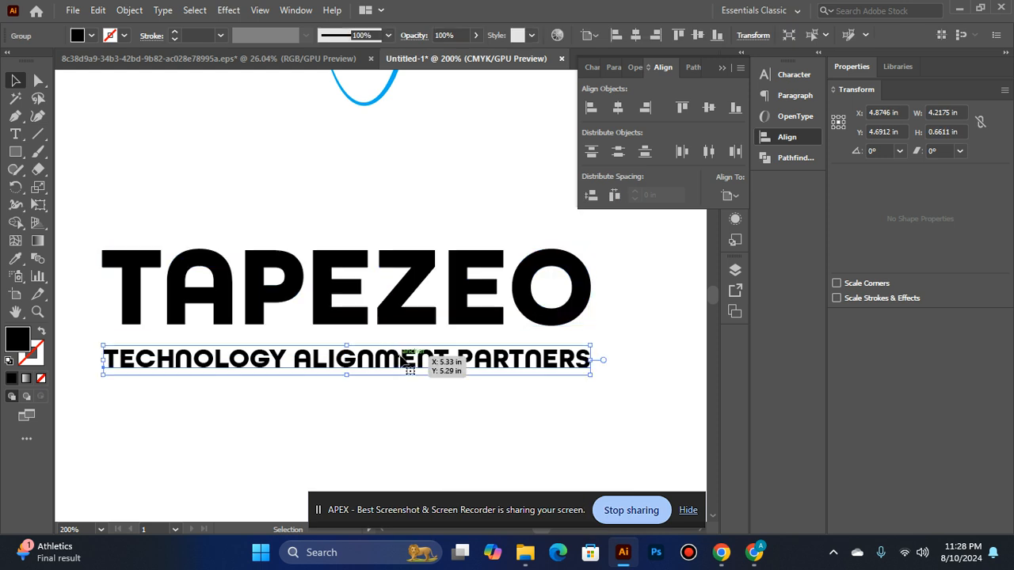
pyautogui.rightClick(403, 361)
pyautogui.click(471, 151)
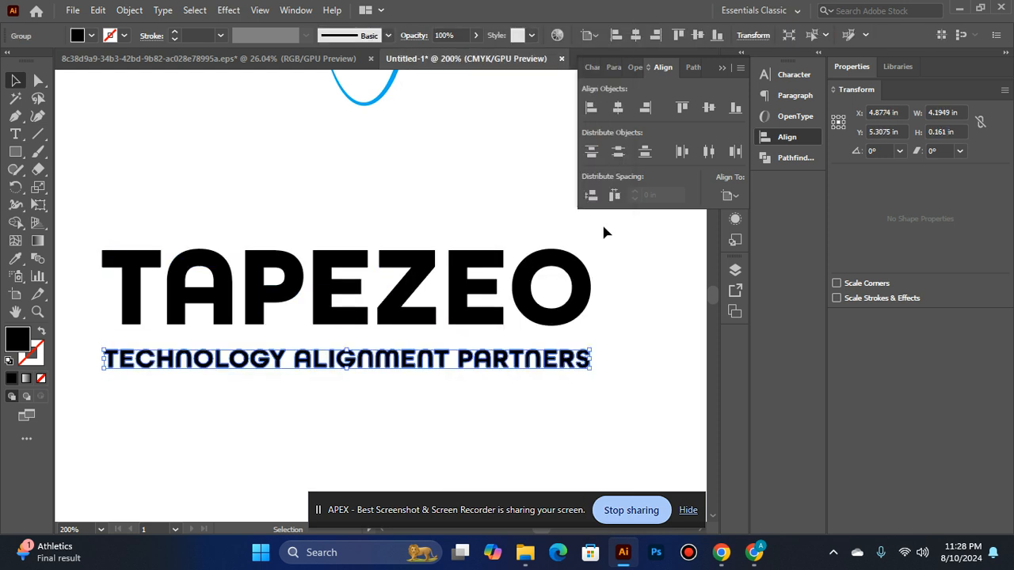
pyautogui.click(603, 228)
# Ungroup the outlined TAPEZEO headline into separate letters.
pyautogui.moveTo(244, 275); pyautogui.dragTo(288, 305)
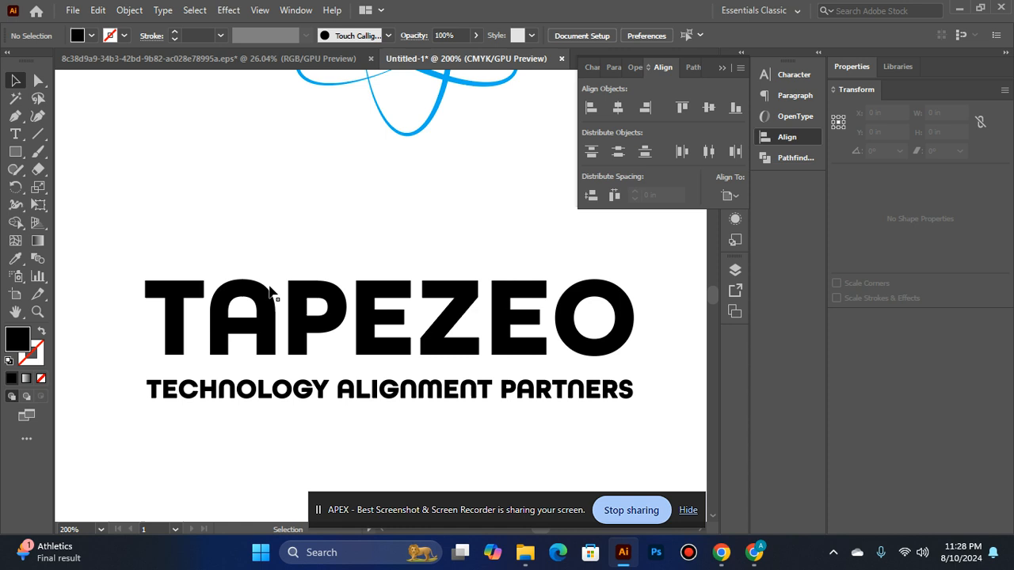
pyautogui.click(246, 296)
pyautogui.rightClick(245, 296)
pyautogui.click(313, 160)
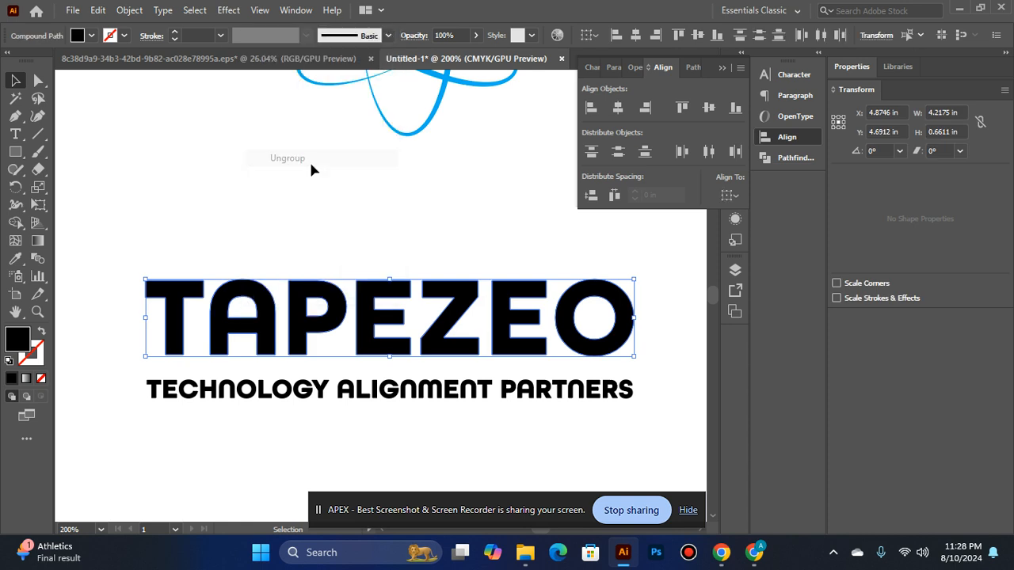
pyautogui.click(262, 234)
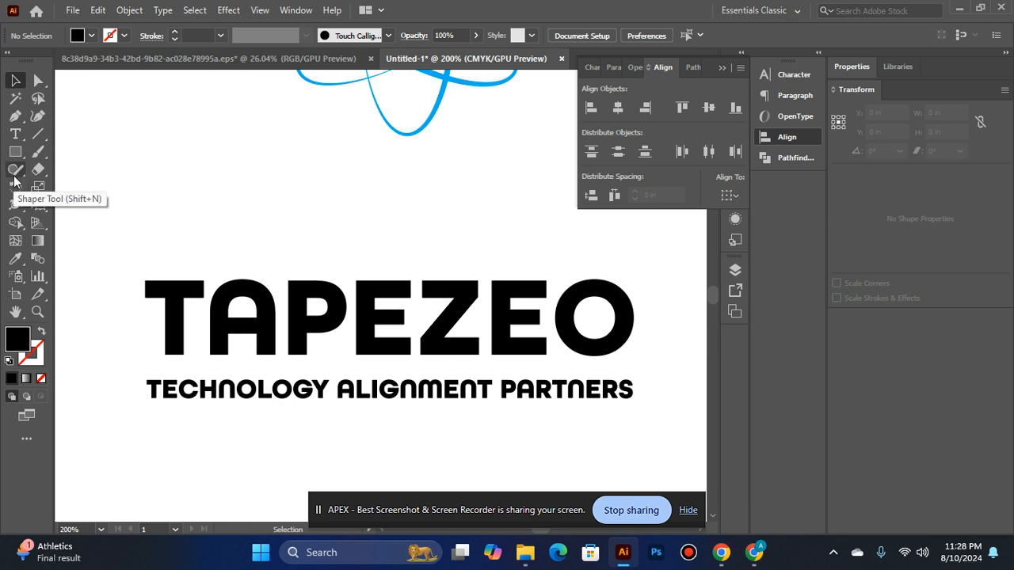
# Group the letters T, A and P of the headline.
pyautogui.click(178, 332)
pyautogui.keyDown('shift'); pyautogui.click(226, 333); pyautogui.keyUp('shift')
pyautogui.keyDown('shift'); pyautogui.click(337, 328); pyautogui.keyUp('shift')
pyautogui.press('a')
pyautogui.press('v')
pyautogui.hotkey('ctrl', 'g')
pyautogui.scroll(3, 339, 328)
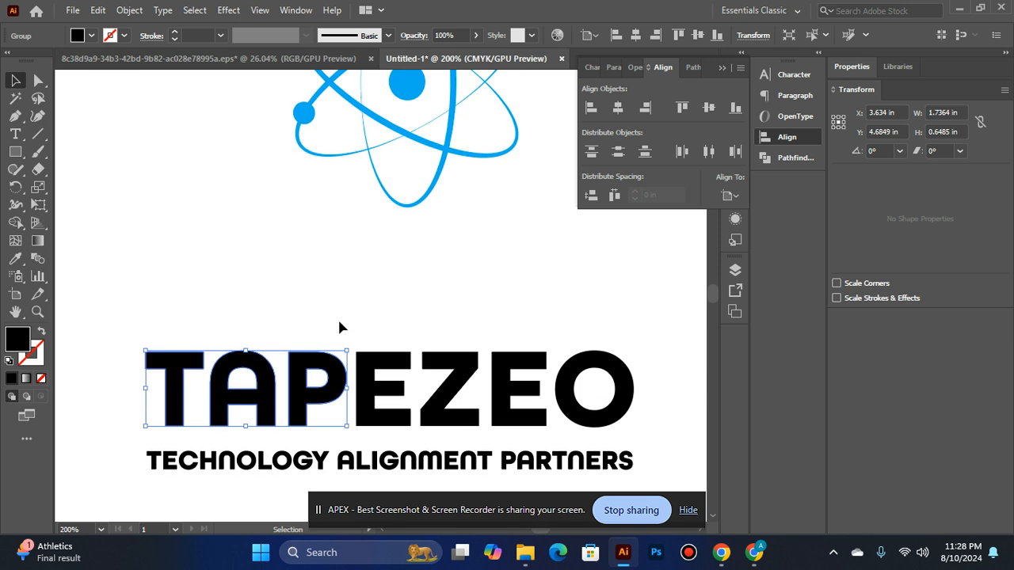
# Fill the TAP letter group with the blue sampled from the atom icon using the Eyedropper.
pyautogui.click(16, 260)
pyautogui.hotkey('ctrl', '-')
pyautogui.click(332, 191)
pyautogui.click(16, 81)
pyautogui.click(309, 319)
# Delete the letter E that directly follows TAP in the headline.
pyautogui.moveTo(475, 335); pyautogui.dragTo(264, 229)
pyautogui.hotkey('ctrl', '+')
pyautogui.hotkey('ctrl', '+')
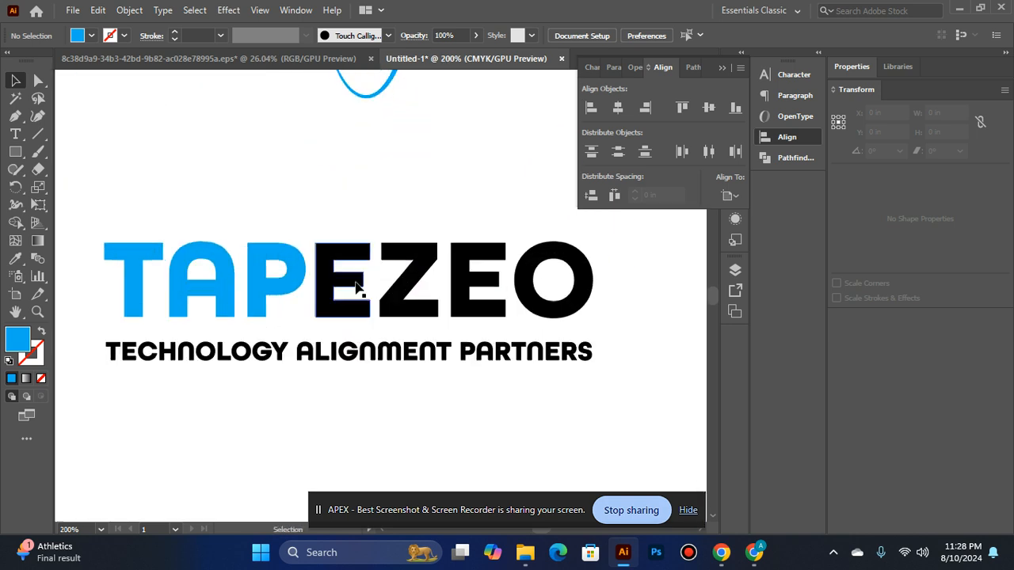
pyautogui.click(331, 283)
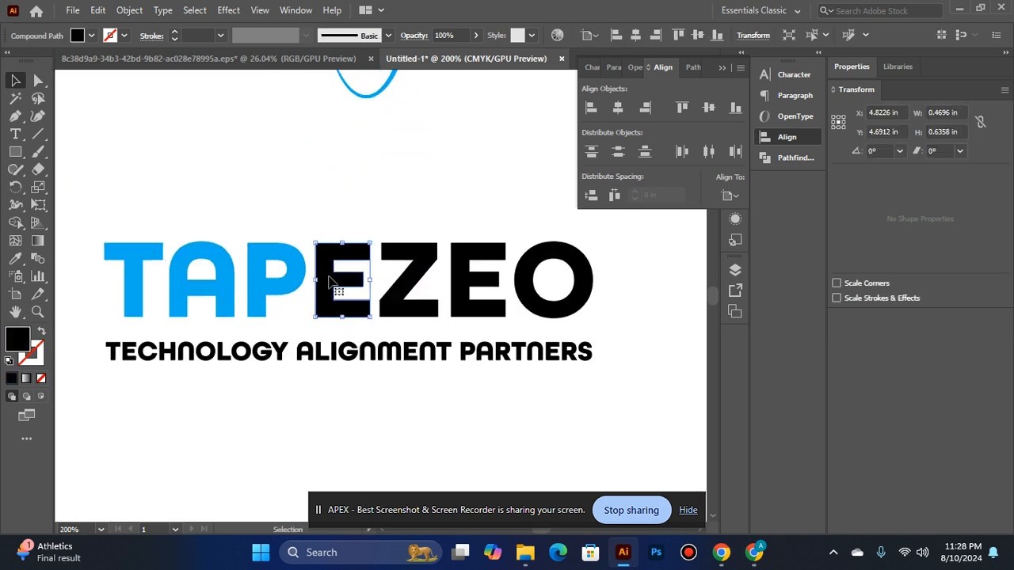
pyautogui.press('Delete')
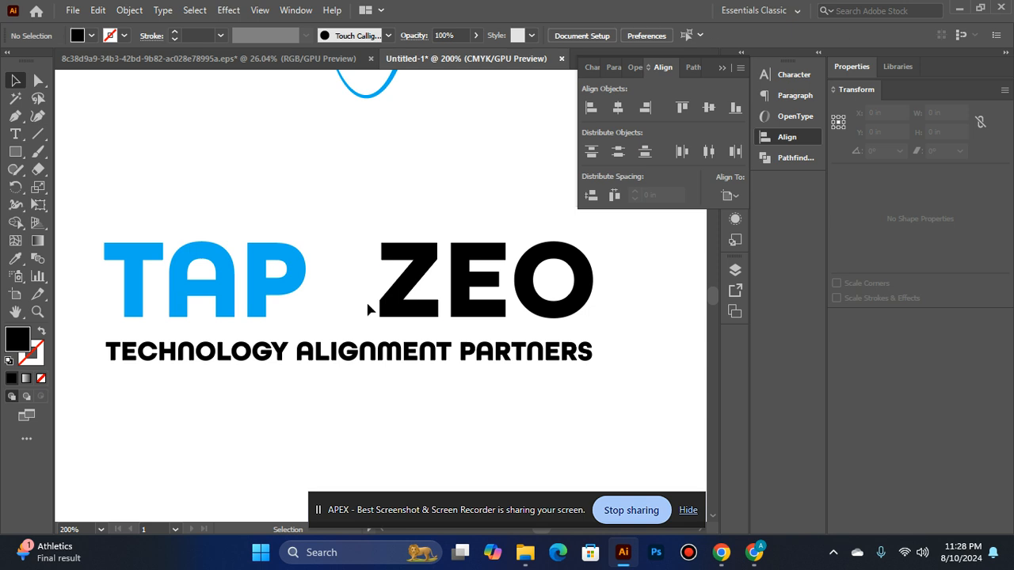
# Group the letters Z, E and O of the headline.
pyautogui.click(397, 305)
pyautogui.keyDown('shift'); pyautogui.click(479, 293); pyautogui.keyUp('shift')
pyautogui.keyDown('shift'); pyautogui.click(550, 287); pyautogui.keyUp('shift')
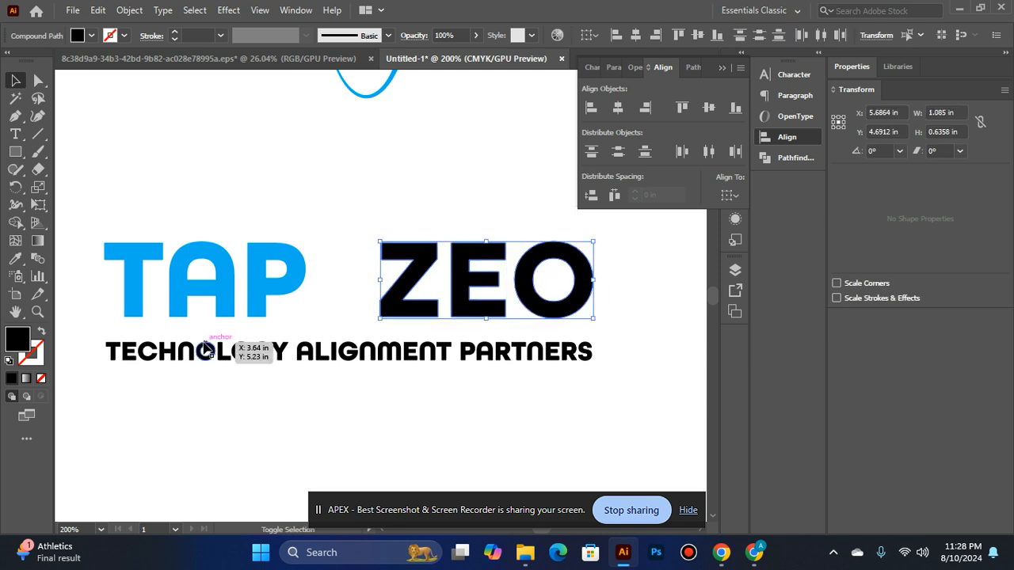
pyautogui.keyDown('shift'); pyautogui.click(262, 298); pyautogui.keyUp('shift')
pyautogui.click(292, 434)
pyautogui.click(404, 294)
pyautogui.keyDown('shift'); pyautogui.click(463, 286); pyautogui.keyUp('shift')
pyautogui.keyDown('shift'); pyautogui.click(528, 284); pyautogui.keyUp('shift')
pyautogui.hotkey('ctrl', 'g')
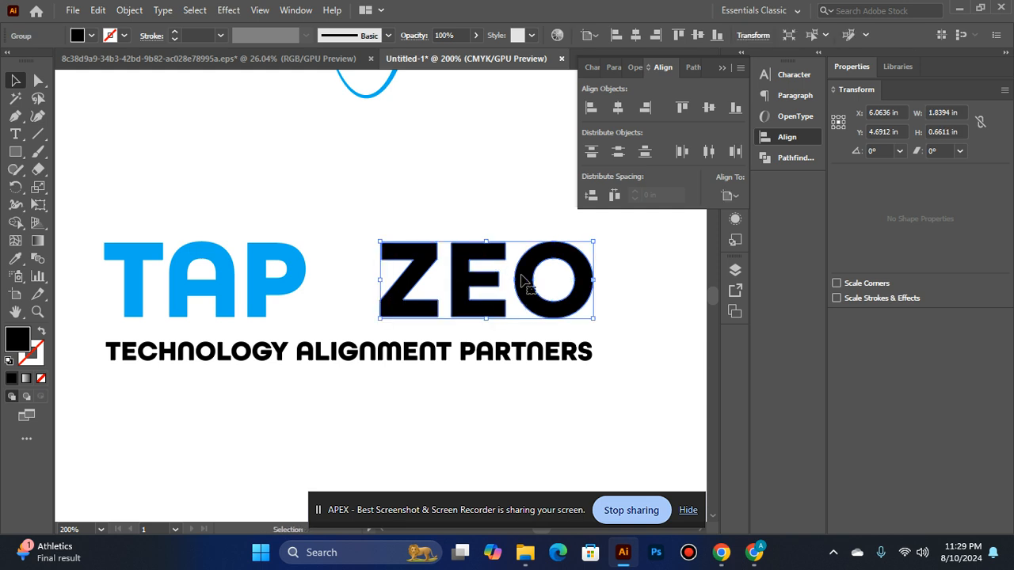
# Nudge the ZEO group toward TAP to close the gap left by the deleted E.
pyautogui.keyDown('shift'); pyautogui.click(272, 294); pyautogui.keyUp('shift')
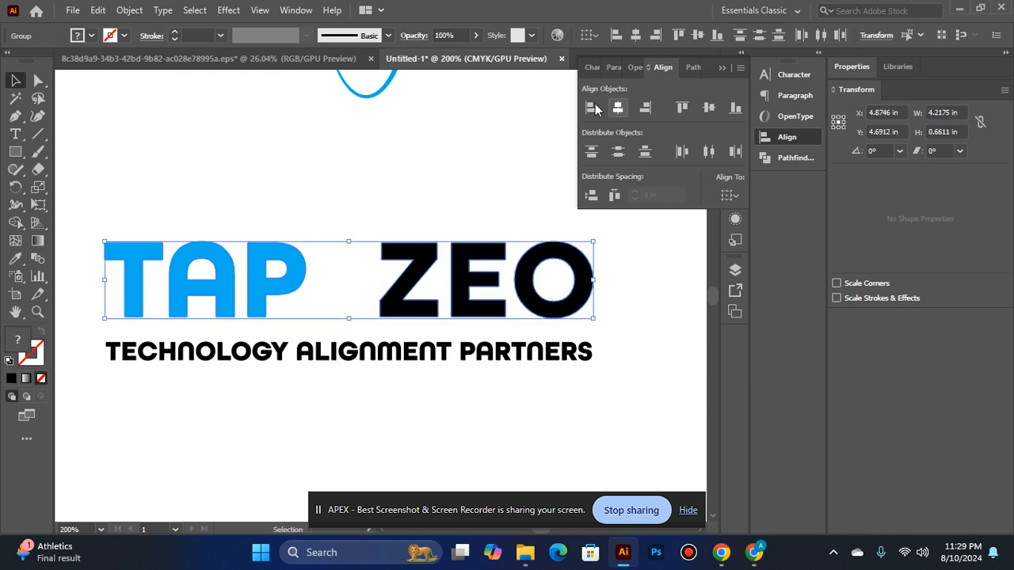
pyautogui.click(507, 393)
pyautogui.click(435, 268)
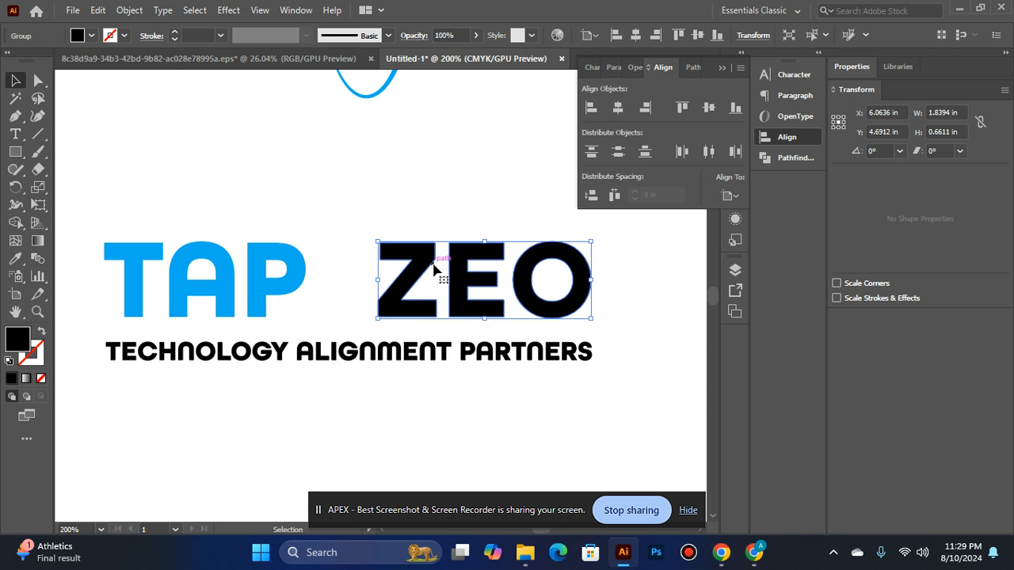
pyautogui.press('Left')
pyautogui.press('Left')
pyautogui.press('Left')
pyautogui.press('Left')
pyautogui.press('Left')
pyautogui.press('Left')
pyautogui.press('Left')
pyautogui.press('Left')
pyautogui.press('Left')
pyautogui.press('Left')
pyautogui.press('Left')
pyautogui.press('Left')
pyautogui.press('Left')
pyautogui.press('Left')
pyautogui.press('Left')
pyautogui.press('Left')
pyautogui.press('Left')
pyautogui.press('Left')
pyautogui.press('Left')
pyautogui.press('Left')
pyautogui.press('Left')
pyautogui.press('Left')
pyautogui.press('Left')
pyautogui.press('Left')
pyautogui.press('Left')
pyautogui.press('Left')
pyautogui.press('Left')
pyautogui.press('Left')
pyautogui.press('Left')
pyautogui.press('Left')
pyautogui.press('Left')
pyautogui.press('Left')
pyautogui.press('Left')
pyautogui.press('Left')
pyautogui.press('Left')
pyautogui.press('Left')
# Group TAP with ZEO, and center the headline and tagline horizontally on each other.
pyautogui.keyDown('shift'); pyautogui.click(278, 300); pyautogui.keyUp('shift')
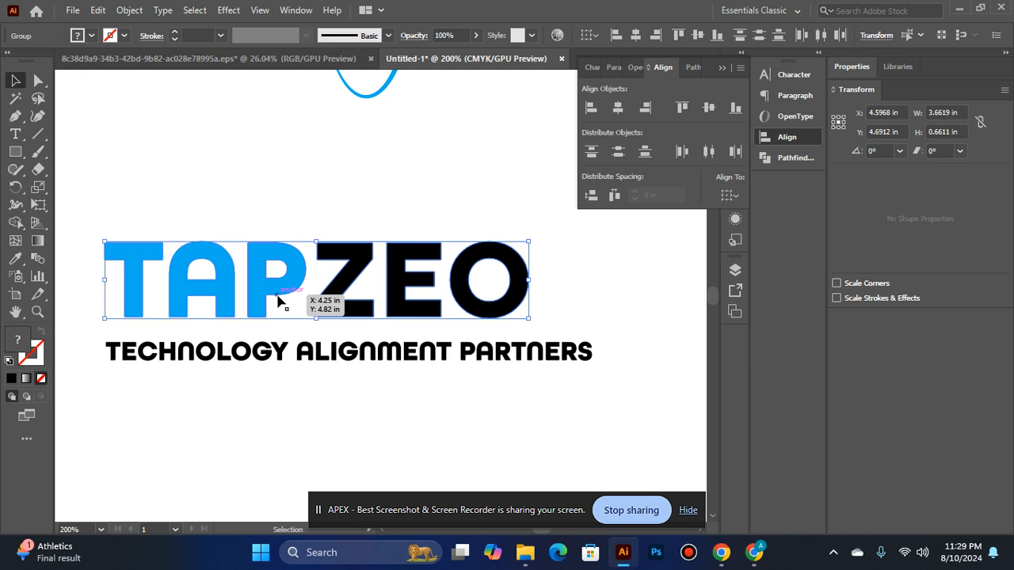
pyautogui.keyDown('shift'); pyautogui.click(354, 352); pyautogui.keyUp('shift')
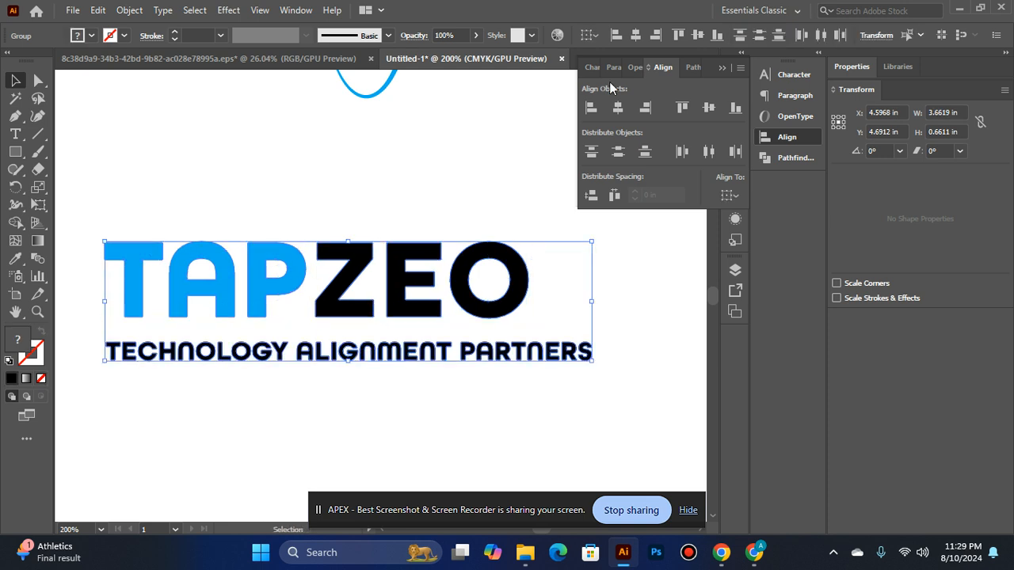
pyautogui.click(615, 110)
pyautogui.click(418, 184)
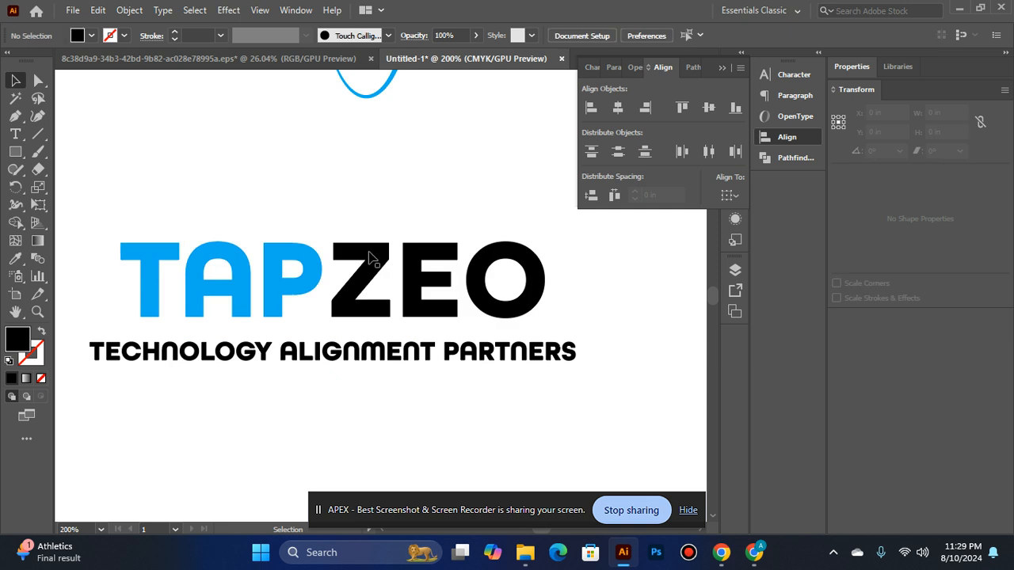
# Scale the tagline down proportionally about its center to about 3.74 in wide.
pyautogui.click(387, 290)
pyautogui.click(493, 355)
pyautogui.moveTo(577, 341); pyautogui.dragTo(548, 336)
pyautogui.click(544, 317)
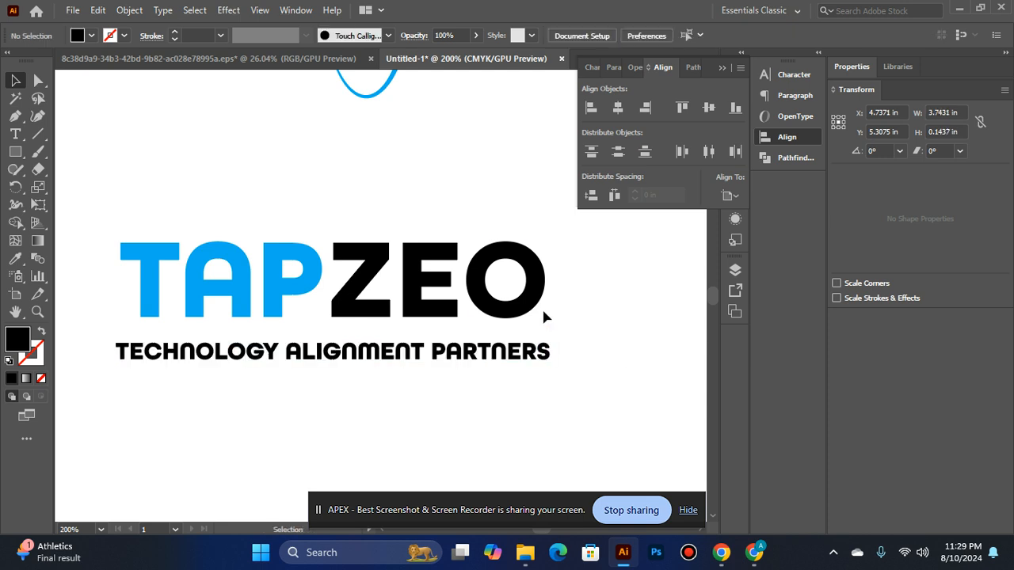
# Align the left edges of the TAPZEO headline and the tagline.
pyautogui.click(475, 355)
pyautogui.keyDown('shift'); pyautogui.click(439, 313); pyautogui.keyUp('shift')
pyautogui.click(594, 113)
pyautogui.click(523, 387)
# Ungroup the outlined tagline into separate letters.
pyautogui.click(499, 361)
pyautogui.press('t')
pyautogui.press('Escape')
pyautogui.rightClick(428, 370)
pyautogui.click(471, 224)
pyautogui.click(473, 384)
# Group the letters of the word PARTNERS in the tagline.
pyautogui.click(445, 347)
pyautogui.keyDown('shift'); pyautogui.click(458, 353); pyautogui.keyUp('shift')
pyautogui.keyDown('shift'); pyautogui.click(467, 353); pyautogui.keyUp('shift')
pyautogui.keyDown('shift'); pyautogui.click(487, 352); pyautogui.keyUp('shift')
pyautogui.keyDown('shift'); pyautogui.click(497, 352); pyautogui.keyUp('shift')
pyautogui.keyDown('shift'); pyautogui.click(534, 356); pyautogui.keyUp('shift')
pyautogui.keyDown('shift'); pyautogui.click(544, 352); pyautogui.keyUp('shift')
pyautogui.hotkey('ctrl', 'g')
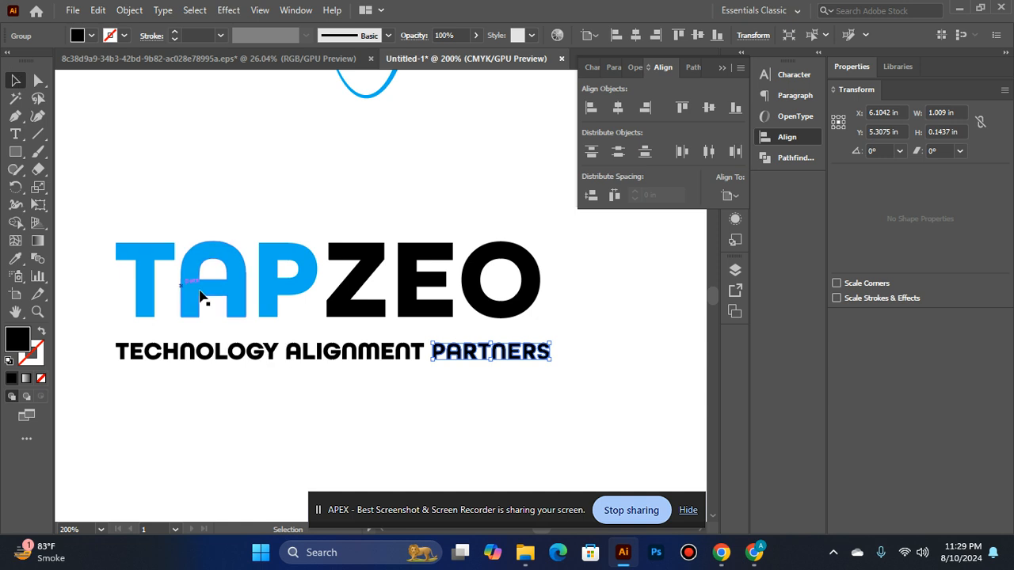
# Group the letters of TECHNOLOGY and the letters of ALIGNMENT as one group per word.
pyautogui.click(371, 358)
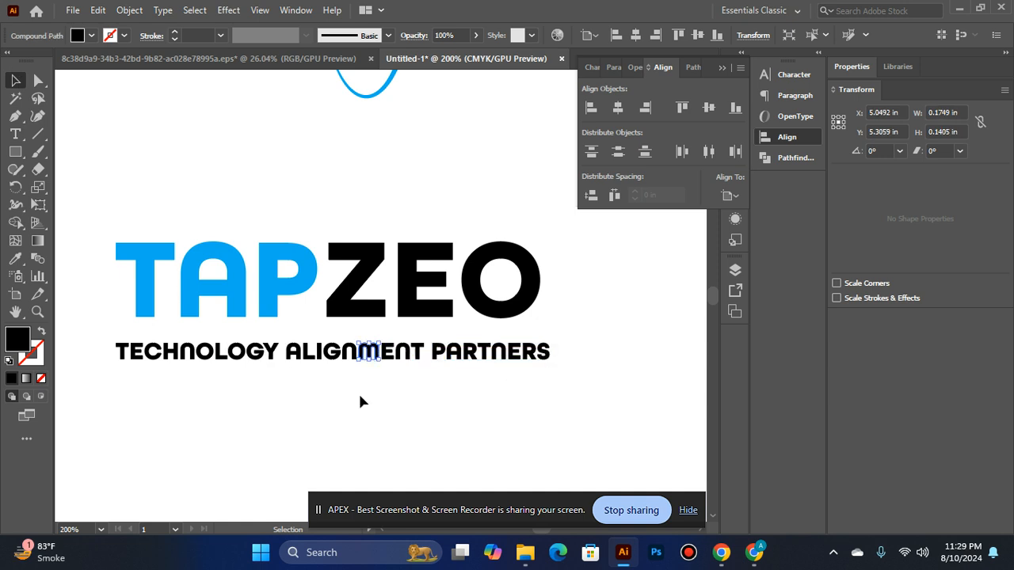
pyautogui.click(358, 391)
pyautogui.moveTo(91, 339); pyautogui.dragTo(264, 386)
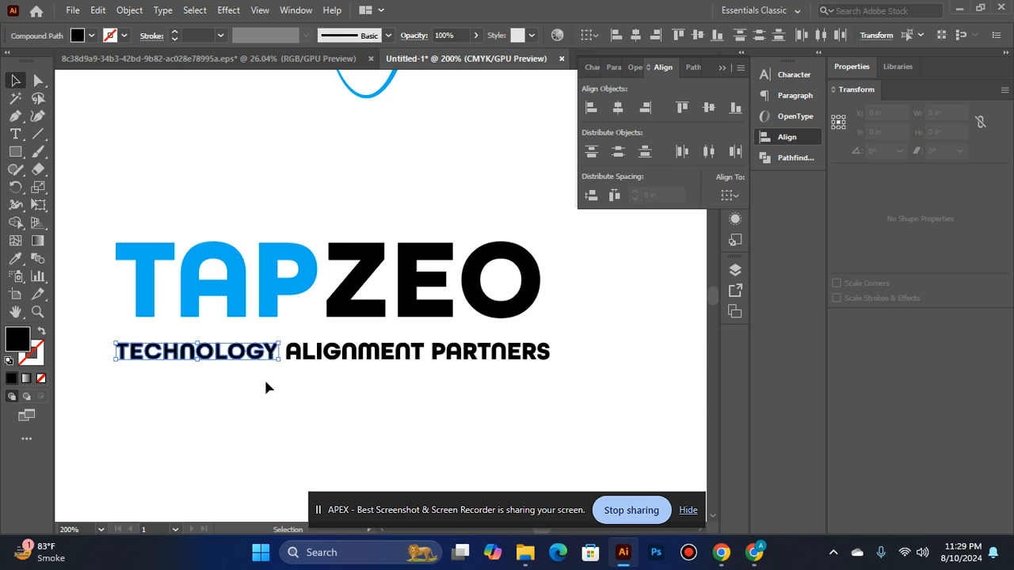
pyautogui.click(266, 388)
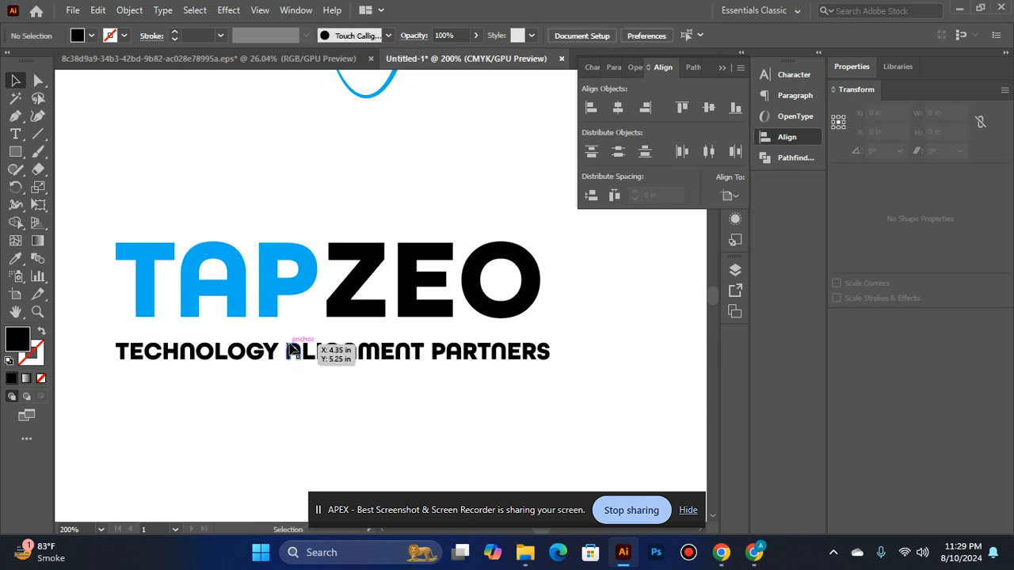
pyautogui.moveTo(439, 370); pyautogui.dragTo(426, 360)
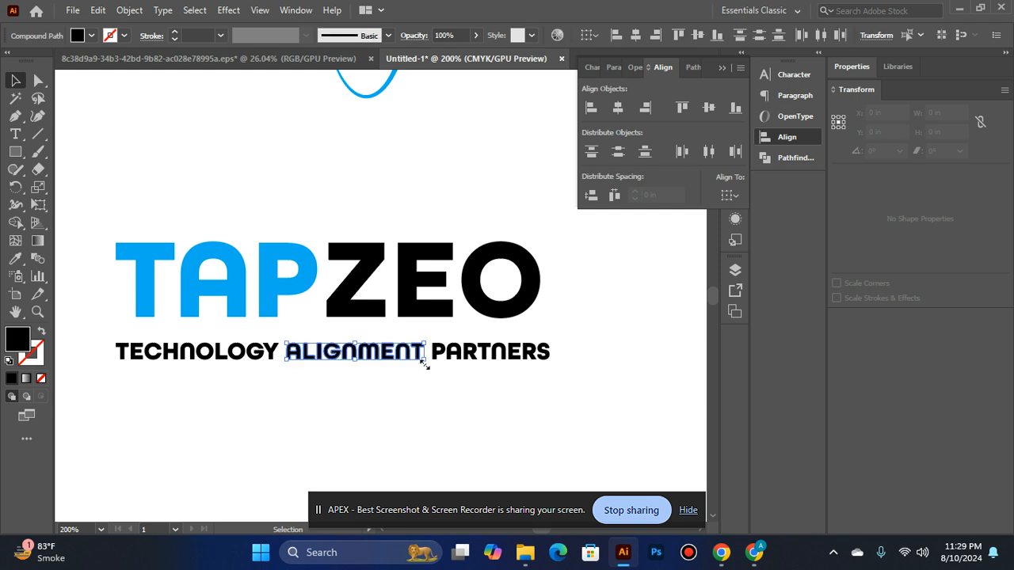
pyautogui.click(471, 376)
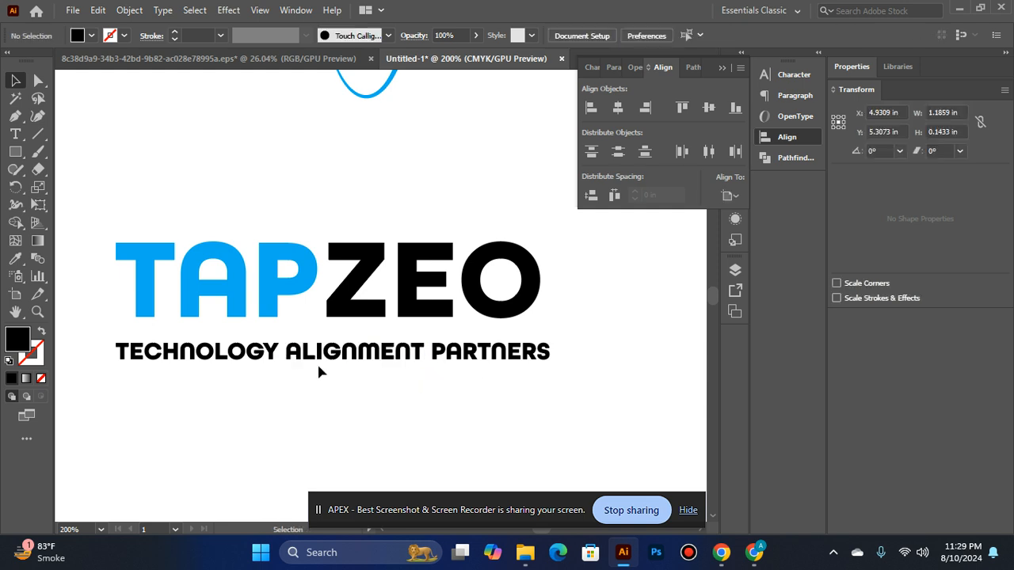
# Group the words TECHNOLOGY and ALIGNMENT together as one tagline line.
pyautogui.click(267, 349)
pyautogui.keyDown('shift'); pyautogui.click(359, 358); pyautogui.keyUp('shift')
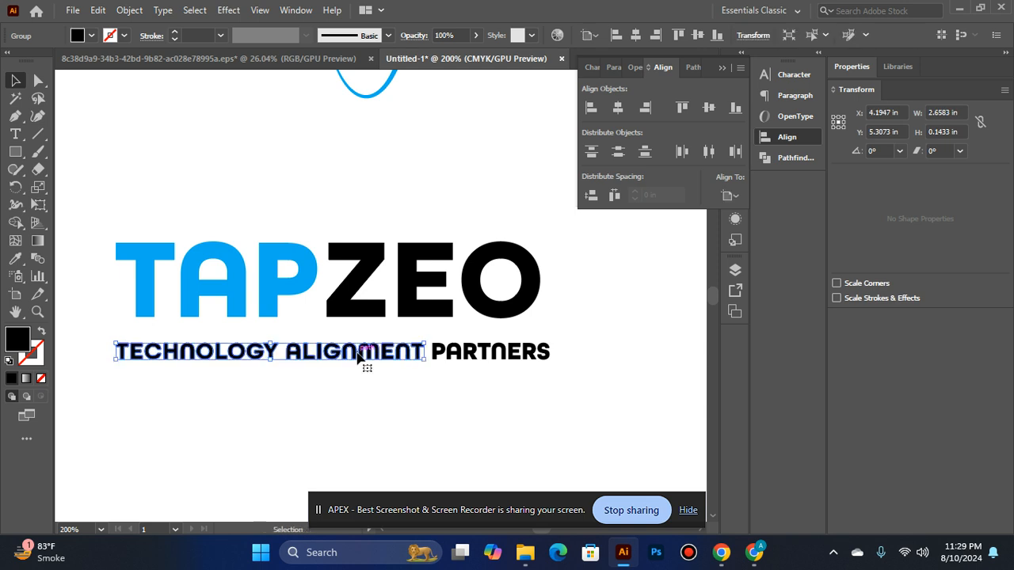
pyautogui.click(418, 365)
# Align the right edge of the TECHNOLOGY ALIGNMENT group with the right edge of the headline.
pyautogui.click(478, 347)
pyautogui.click(387, 345)
pyautogui.keyDown('shift'); pyautogui.click(370, 304); pyautogui.keyUp('shift')
pyautogui.click(646, 107)
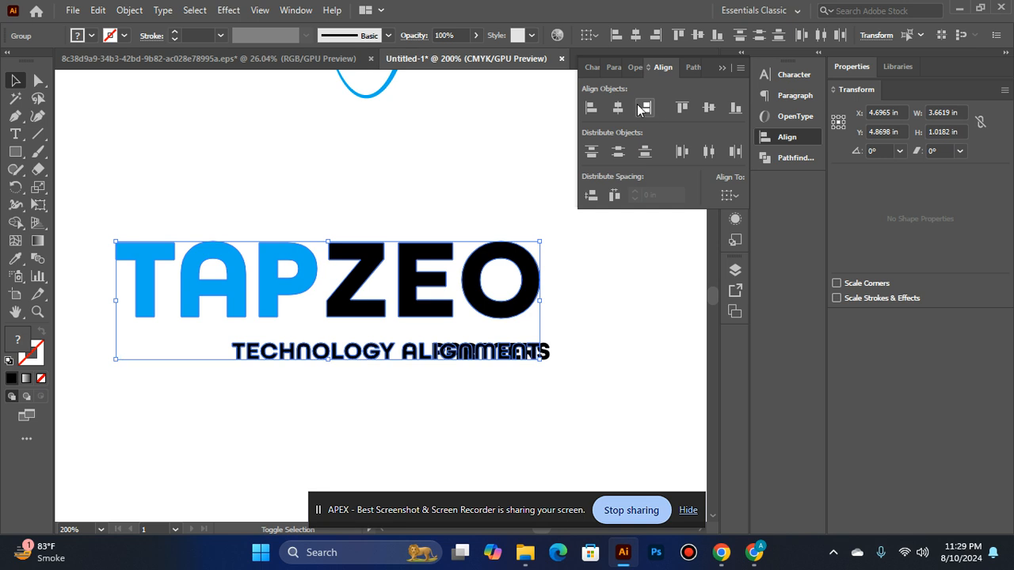
pyautogui.click(507, 388)
# Move PARTNERS onto a second line below ALIGNMENT and align both tagline lines by their right edges.
pyautogui.moveTo(553, 351); pyautogui.dragTo(541, 377)
pyautogui.keyDown('shift'); pyautogui.click(499, 350); pyautogui.keyUp('shift')
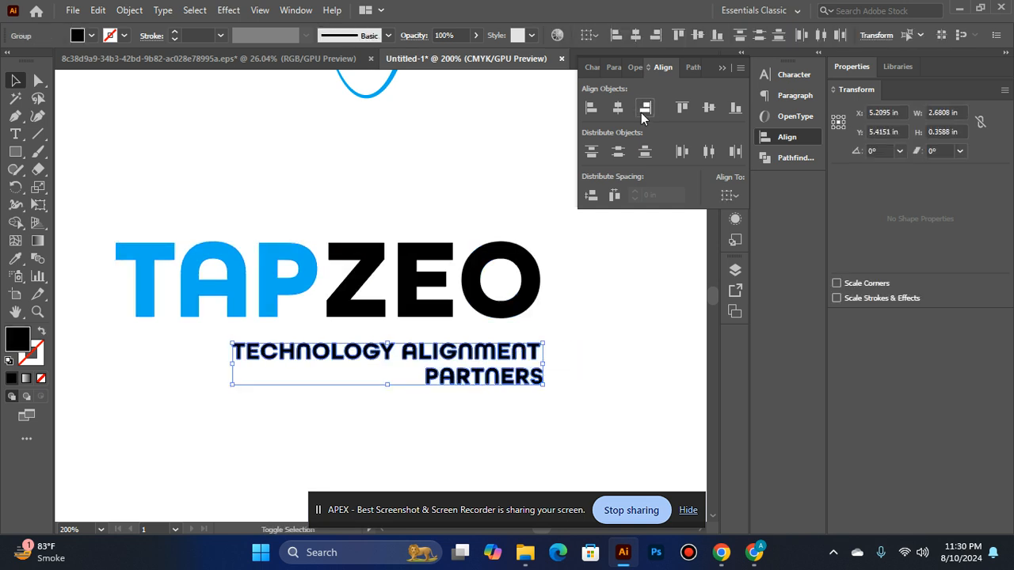
pyautogui.click(569, 372)
# Nudge PARTNERS up closer to the TECHNOLOGY ALIGNMENT line.
pyautogui.click(492, 379)
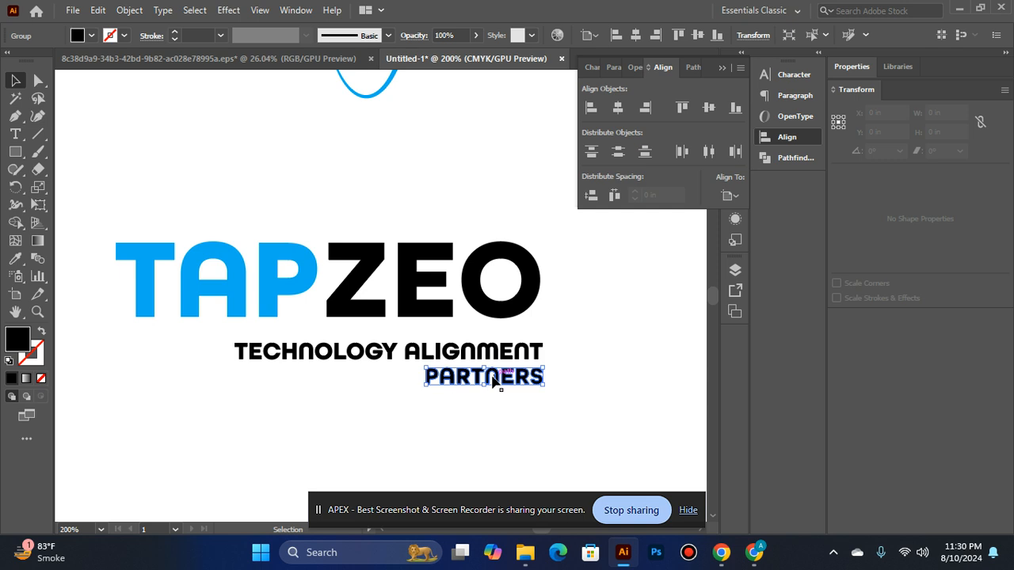
pyautogui.press('Up')
pyautogui.press('Up')
pyautogui.press('Up')
pyautogui.click(508, 400)
# Group the TECHNOLOGY ALIGNMENT and PARTNERS lines into one tagline group.
pyautogui.click(491, 376)
pyautogui.click(497, 424)
pyautogui.keyDown('shift'); pyautogui.click(507, 352); pyautogui.keyUp('shift')
pyautogui.keyDown('shift'); pyautogui.click(485, 372); pyautogui.keyUp('shift')
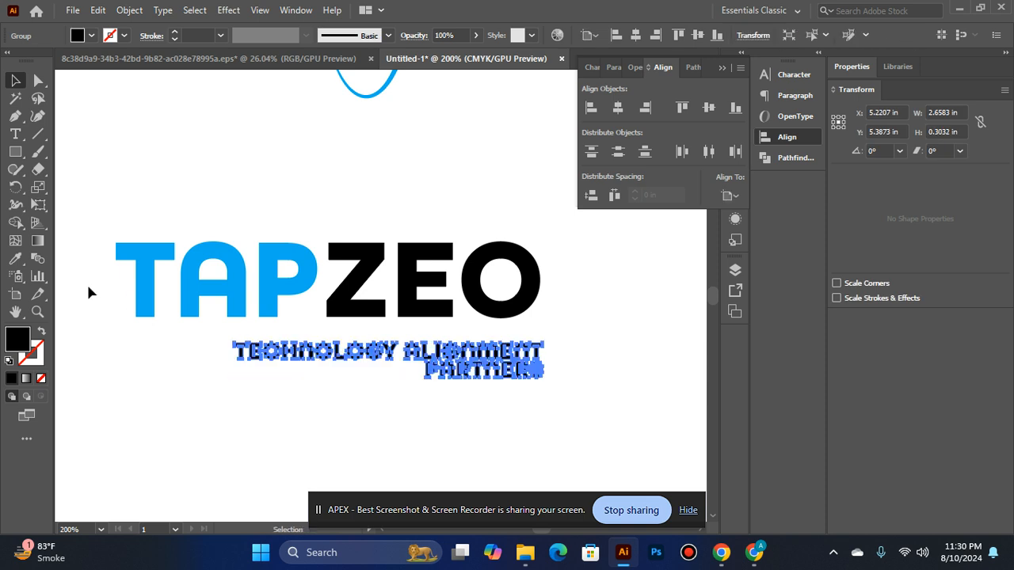
# Align the right edges of the TAPZEO headline and the two-line tagline group.
pyautogui.keyDown('shift'); pyautogui.click(374, 293); pyautogui.keyUp('shift')
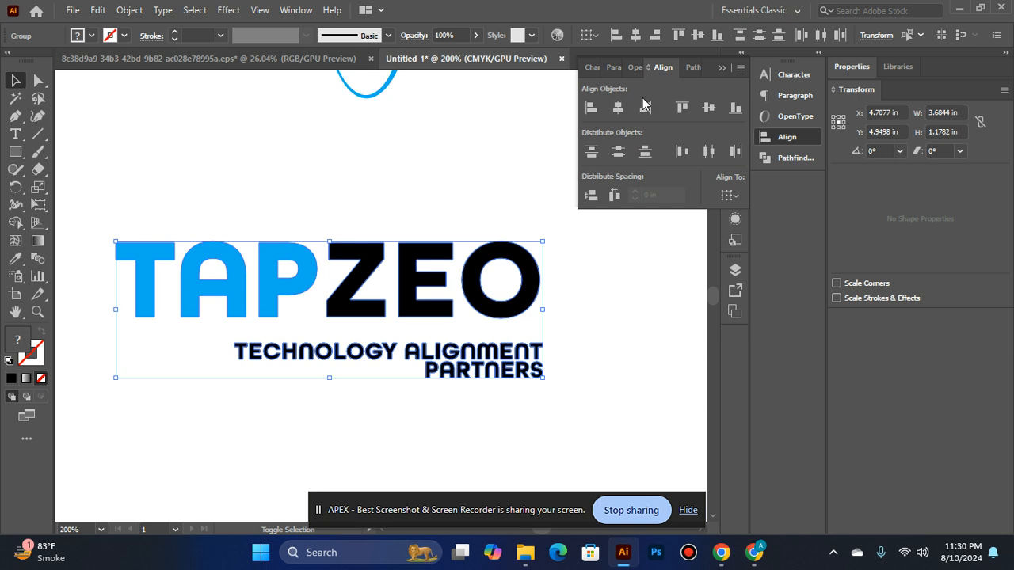
pyautogui.click(646, 108)
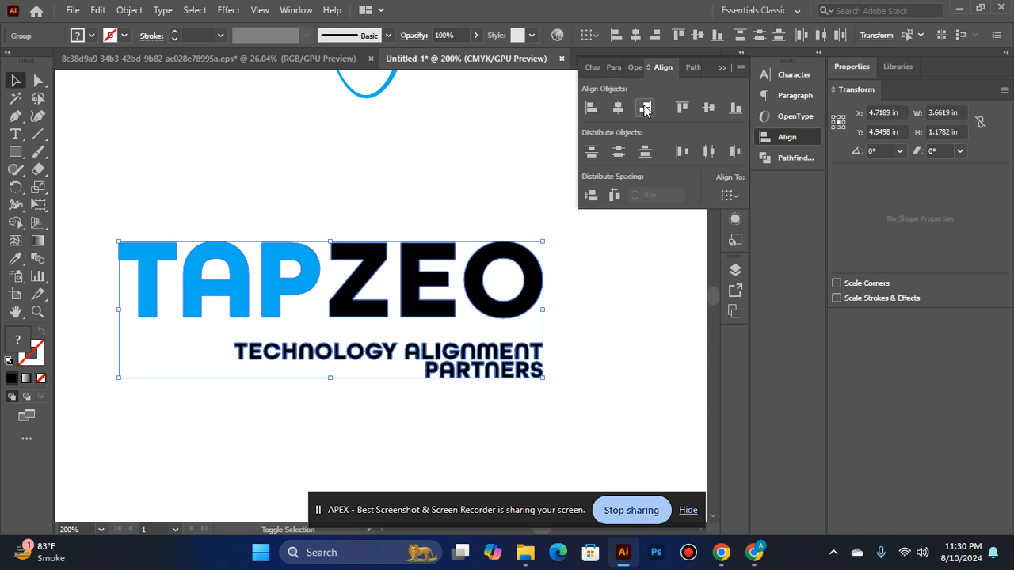
pyautogui.click(588, 312)
# Center the two-line tagline group horizontally on the artboard.
pyautogui.click(466, 351)
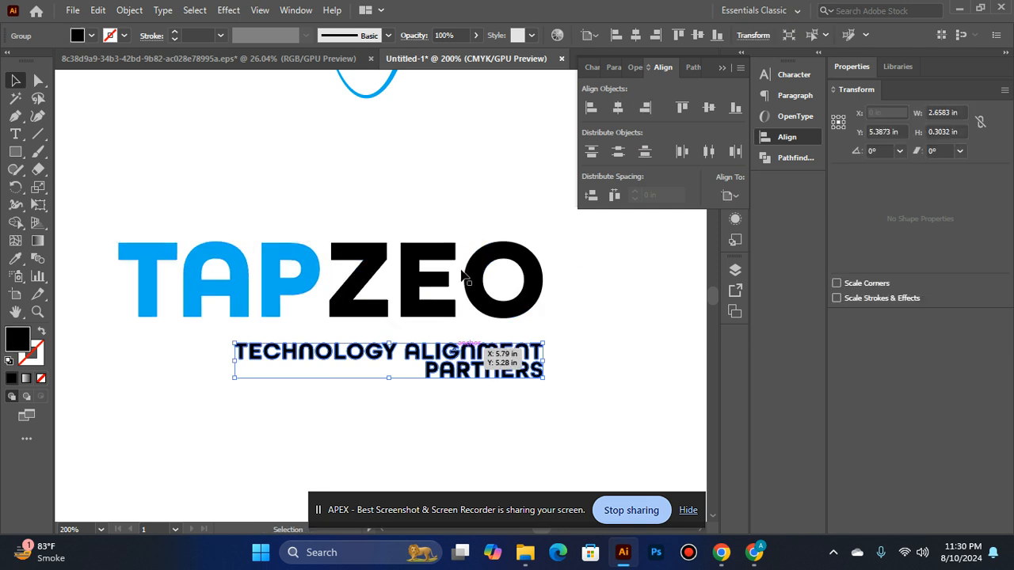
pyautogui.click(618, 109)
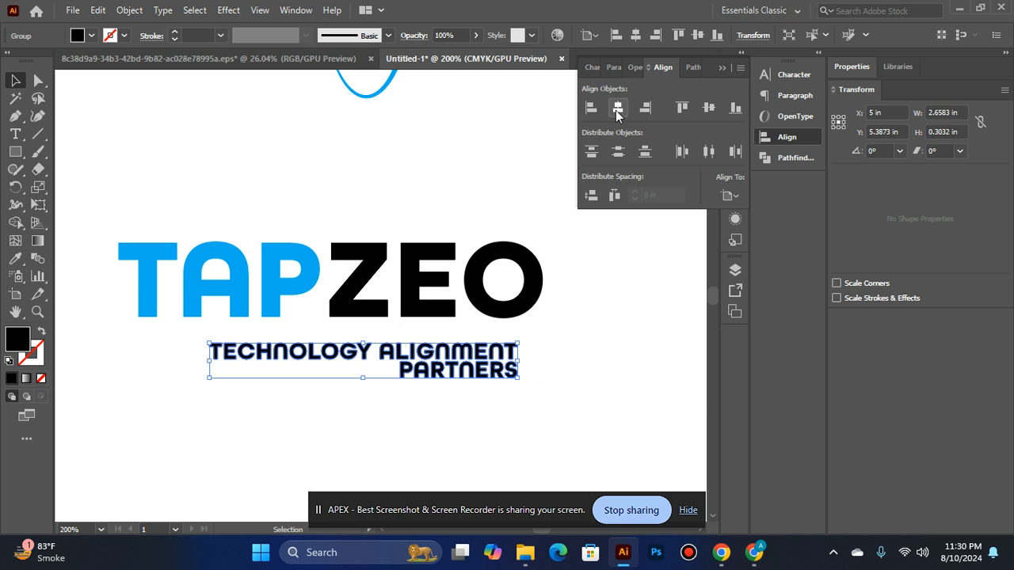
pyautogui.click(541, 375)
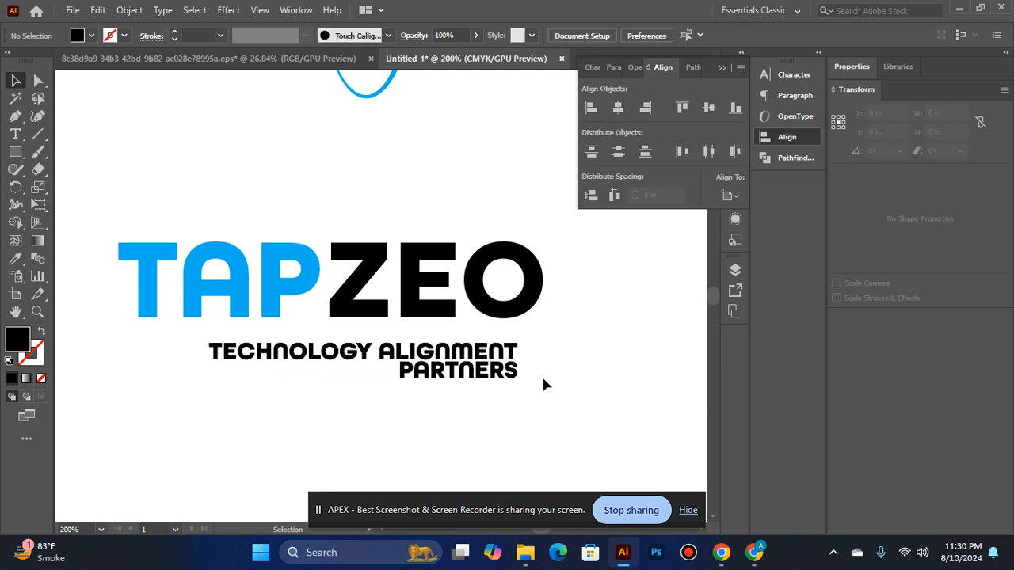
# Align the tagline group to the artboard's left edge, then left-align the headline with it.
pyautogui.click(499, 368)
pyautogui.click(591, 108)
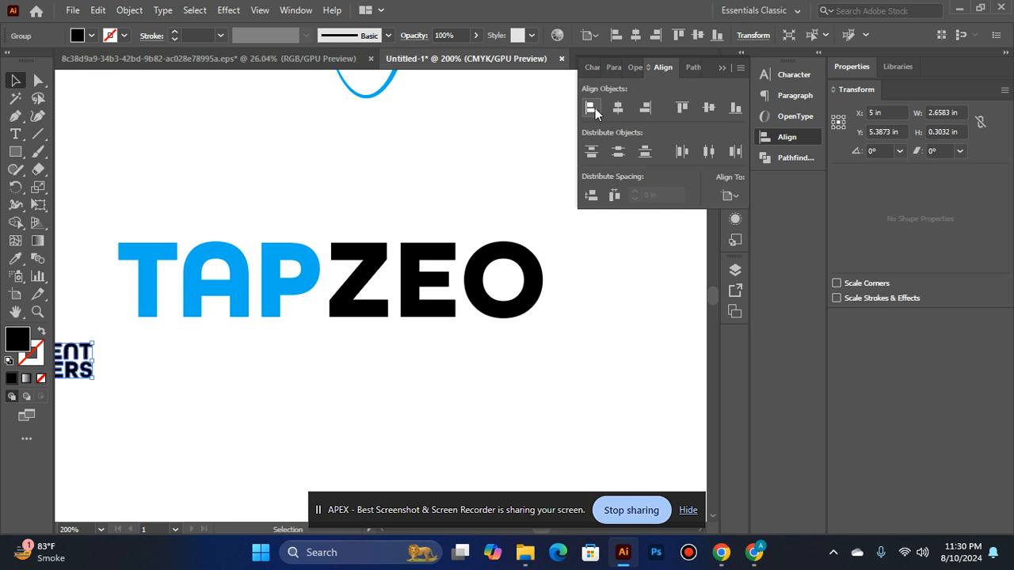
pyautogui.keyDown('shift'); pyautogui.click(335, 306); pyautogui.keyUp('shift')
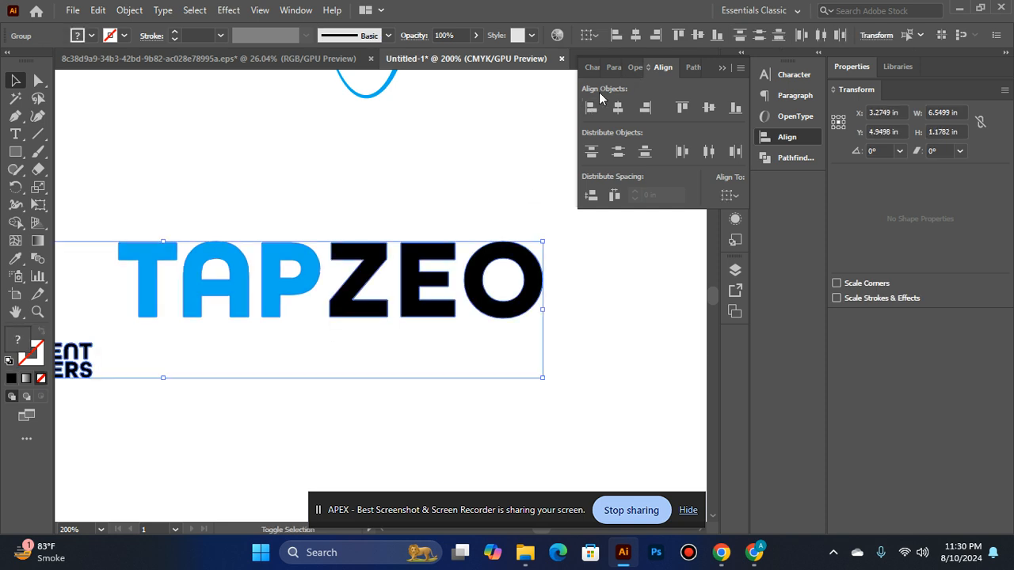
pyautogui.click(591, 108)
# Center the TAPZEO headline and the two-line tagline horizontally on each other.
pyautogui.hotkey('ctrl', '0')
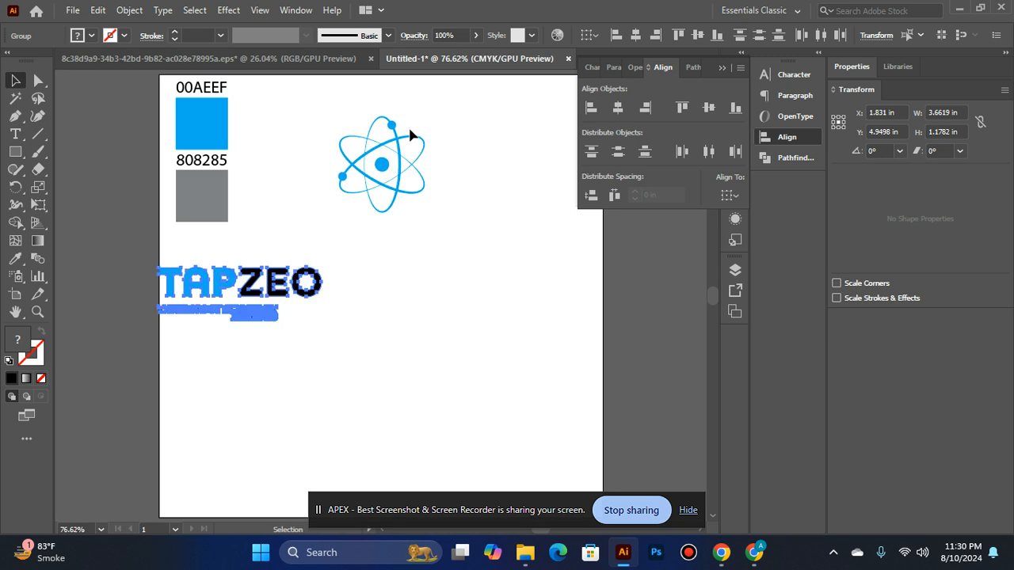
pyautogui.click(354, 319)
pyautogui.keyDown('ctrl'); pyautogui.click(323, 277); pyautogui.keyUp('ctrl')
pyautogui.keyDown('ctrl'); pyautogui.click(335, 279); pyautogui.keyUp('ctrl')
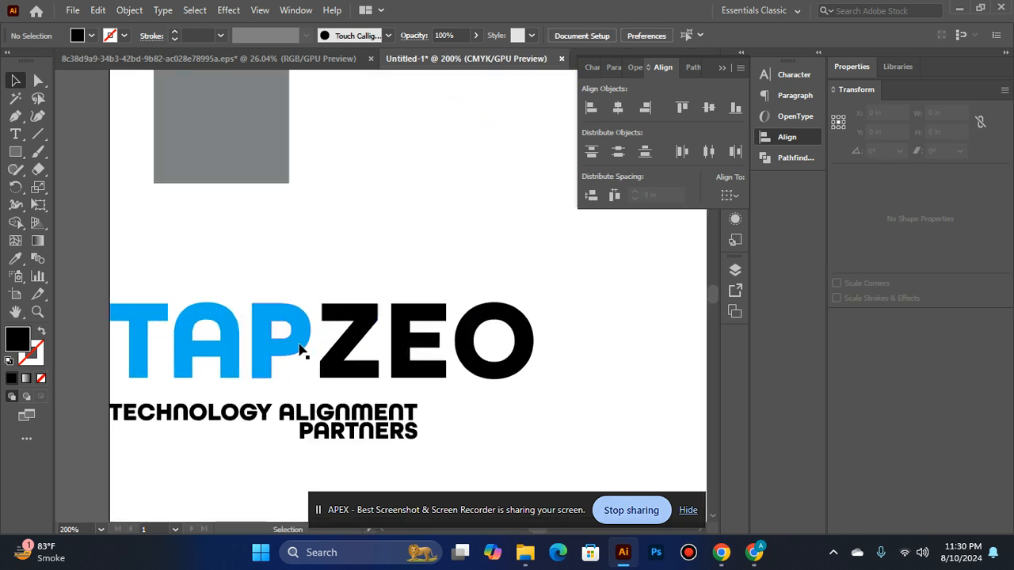
pyautogui.click(331, 346)
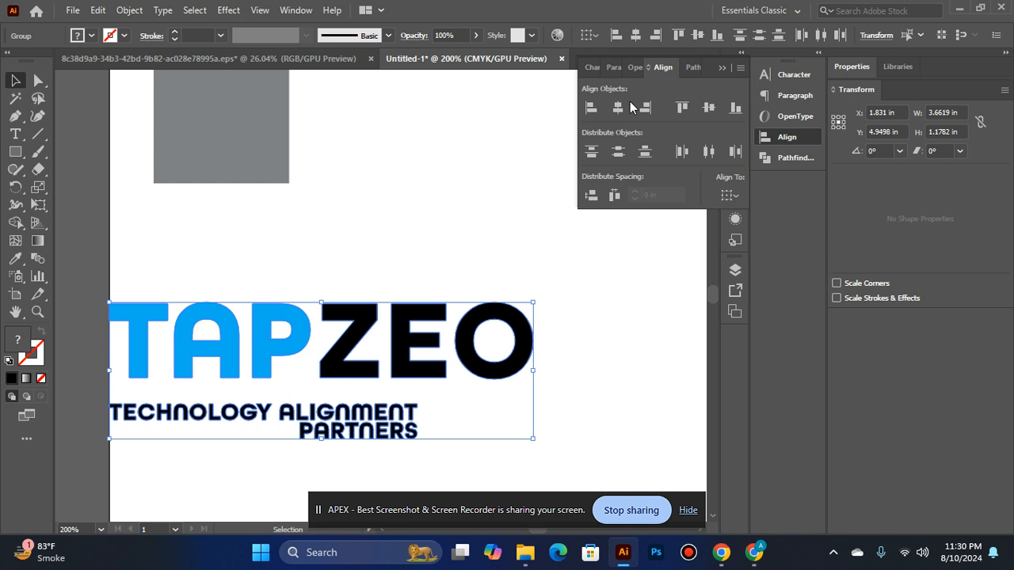
pyautogui.click(619, 108)
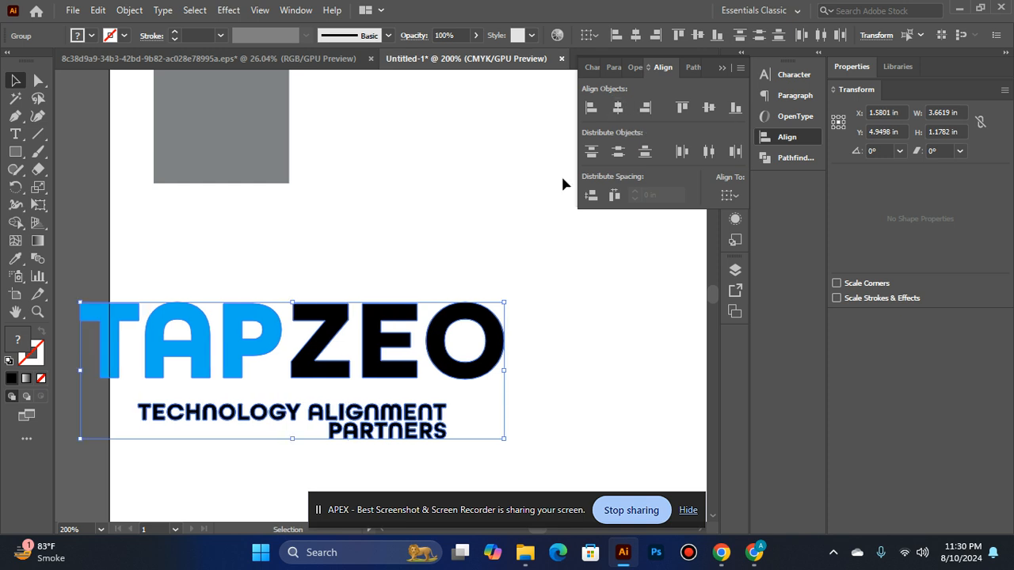
pyautogui.click(523, 207)
# Move the headline and tagline together from the artboard's left edge to the area below the atom icon.
pyautogui.click(331, 339)
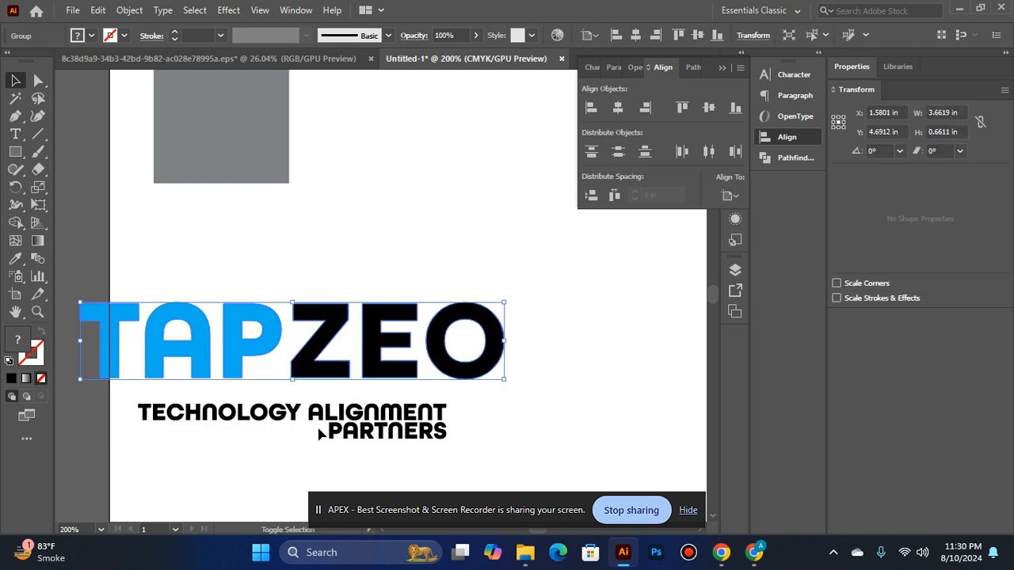
pyautogui.keyDown('shift'); pyautogui.click(360, 421); pyautogui.keyUp('shift')
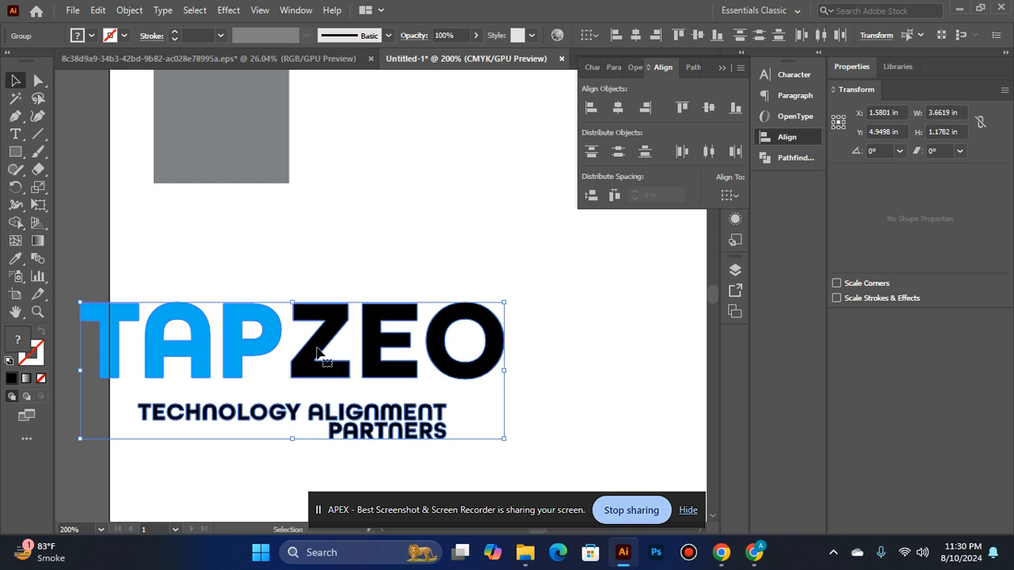
pyautogui.moveTo(305, 361); pyautogui.dragTo(533, 321)
pyautogui.click(515, 230)
pyautogui.moveTo(515, 229); pyautogui.dragTo(365, 245)
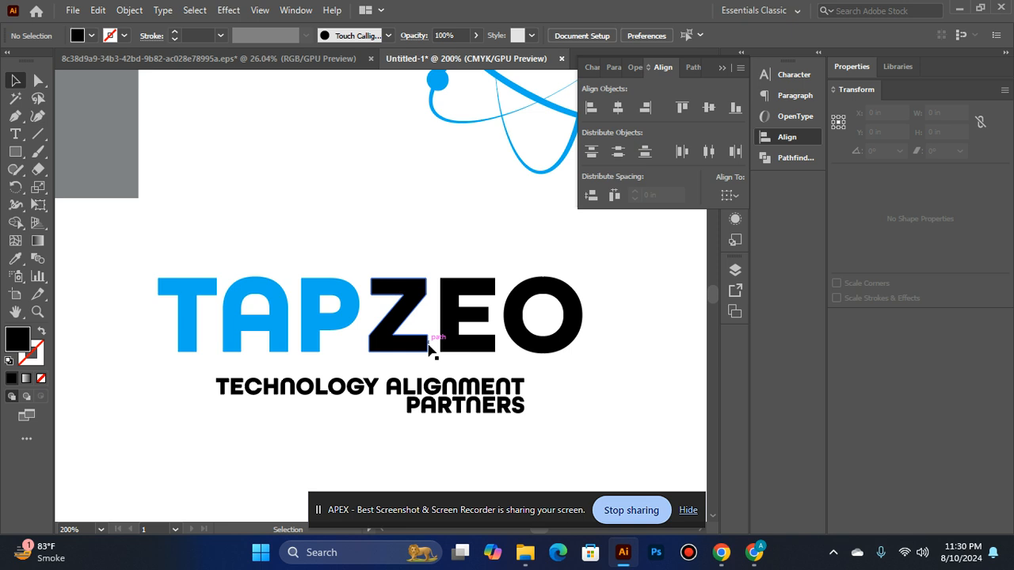
# Ungroup the tagline into its two lines and select the PARTNERS line.
pyautogui.rightClick(456, 394)
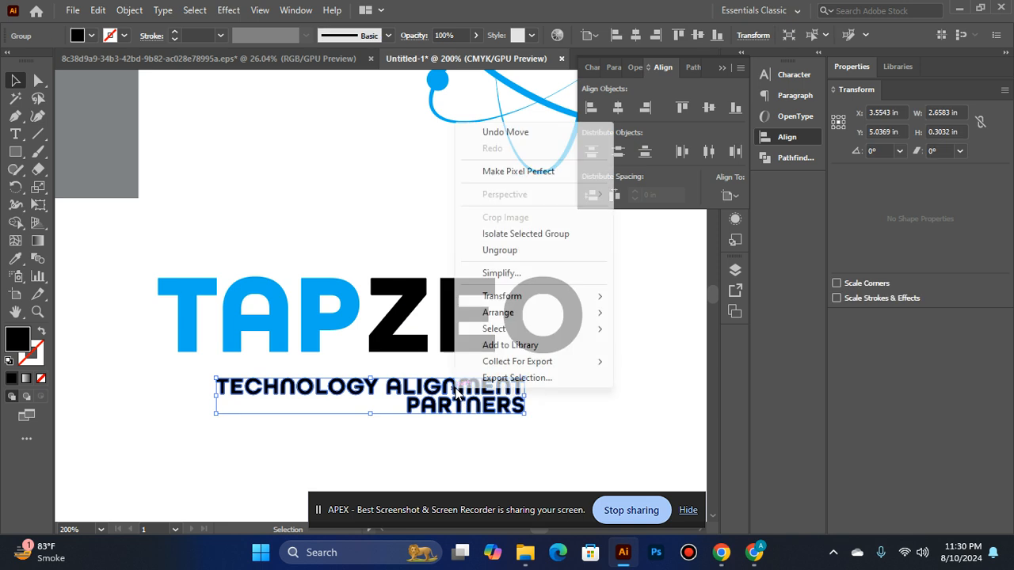
pyautogui.click(493, 250)
pyautogui.click(657, 357)
pyautogui.click(466, 402)
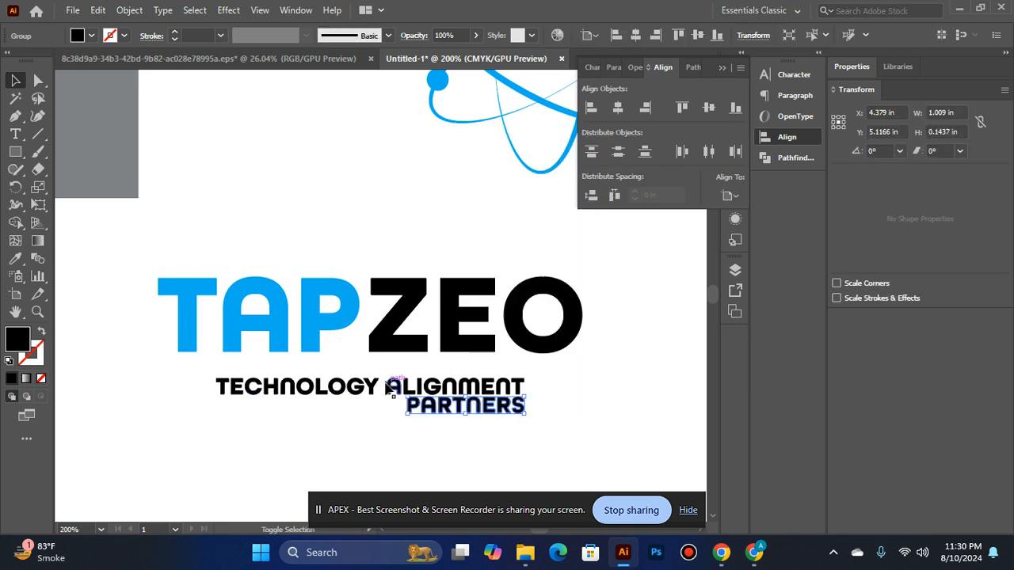
# Center the two tagline lines horizontally on each other, then center the TAPZEO headline and the tagline horizontally together.
pyautogui.keyDown('shift'); pyautogui.click(399, 389); pyautogui.keyUp('shift')
pyautogui.click(618, 106)
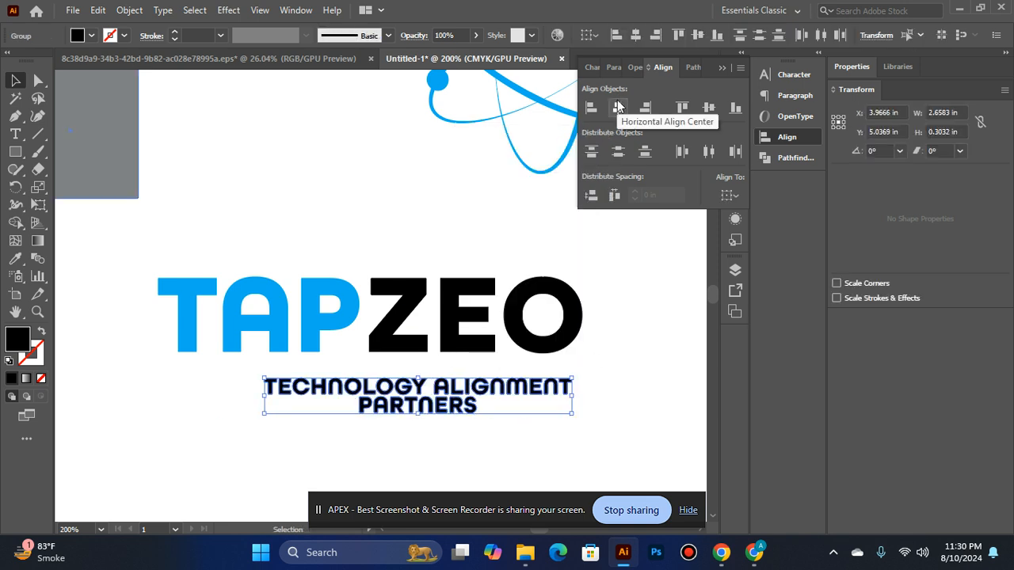
pyautogui.click(618, 107)
pyautogui.keyDown('shift'); pyautogui.click(373, 306); pyautogui.keyUp('shift')
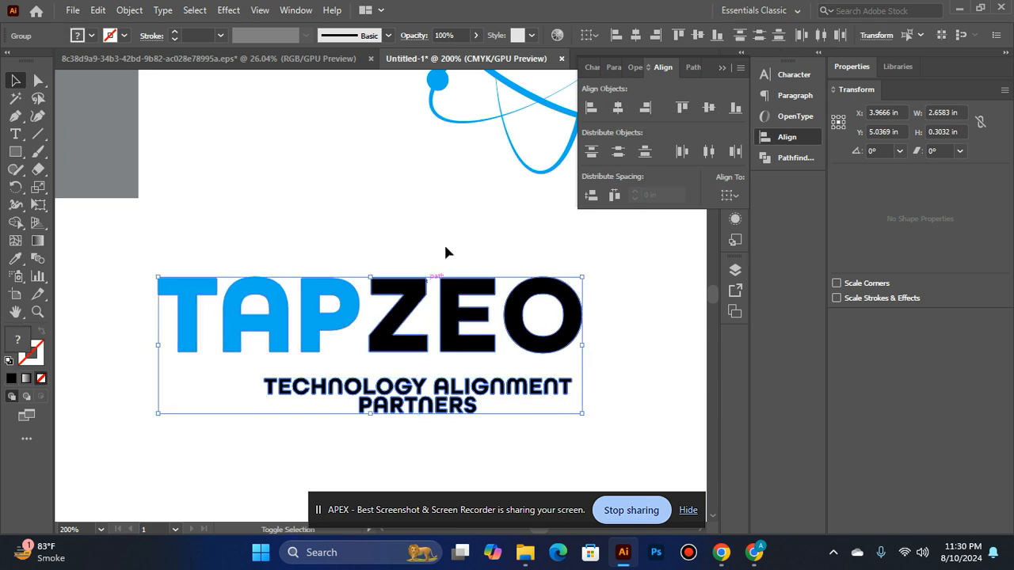
pyautogui.click(618, 108)
pyautogui.click(629, 298)
# Nudge the two-line tagline up until it sits directly beneath the TAPZEO headline.
pyautogui.click(454, 393)
pyautogui.press('Up')
pyautogui.press('Up')
pyautogui.press('Up')
pyautogui.press('Up')
pyautogui.press('Up')
pyautogui.press('Up')
pyautogui.press('Up')
pyautogui.press('Up')
pyautogui.press('Up')
pyautogui.press('Up')
pyautogui.press('Up')
pyautogui.press('Up')
pyautogui.press('Up')
pyautogui.press('Up')
pyautogui.press('Up')
pyautogui.press('Up')
pyautogui.press('Up')
pyautogui.press('Up')
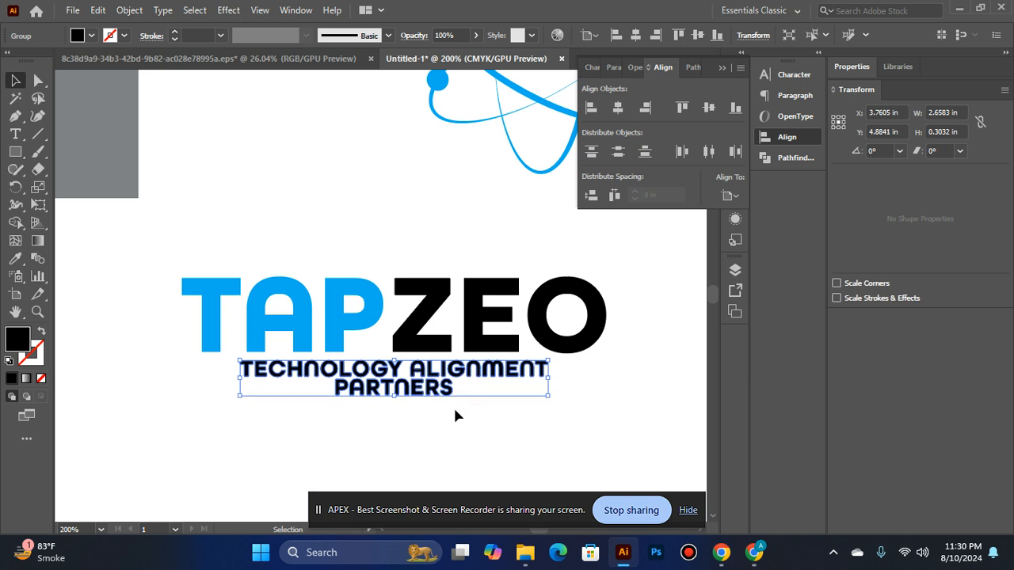
pyautogui.click(507, 432)
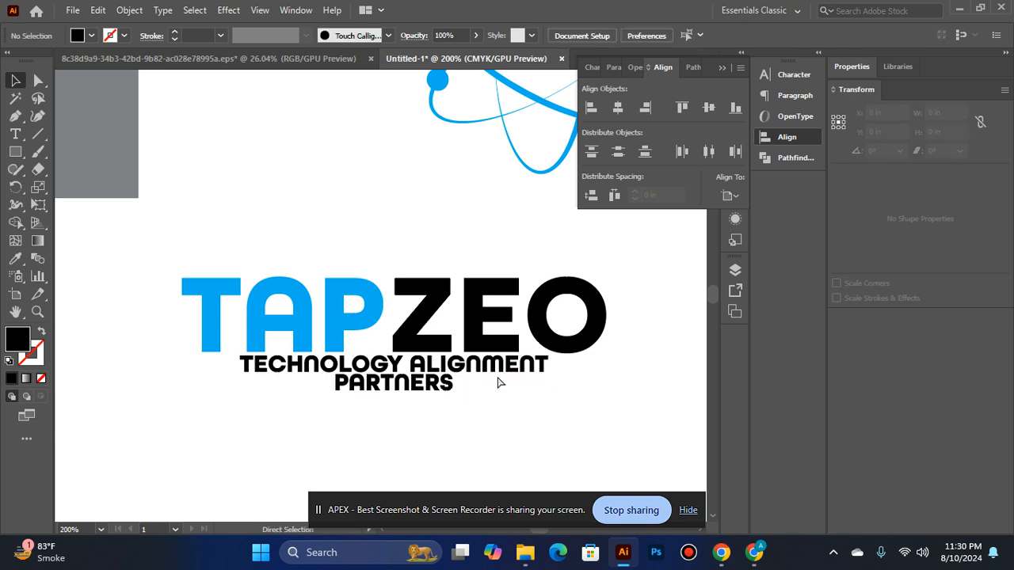
# Ungroup the TAPZEO headline and recolour ZEO with the grey of the 808285 swatch.
pyautogui.hotkey('ctrl', '-')
pyautogui.click(436, 266)
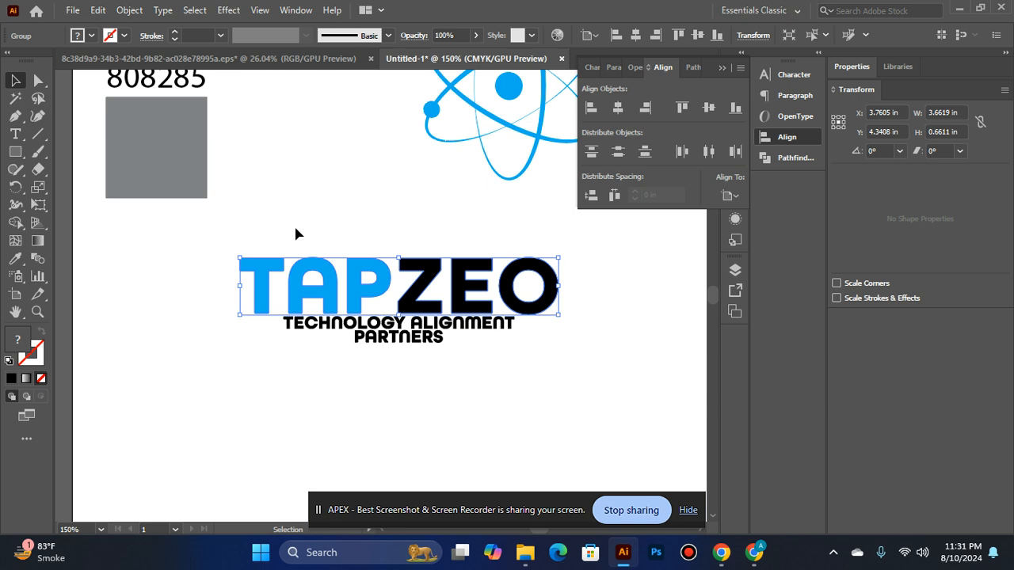
pyautogui.rightClick(438, 268)
pyautogui.click(473, 133)
pyautogui.click(454, 379)
pyautogui.click(475, 287)
pyautogui.click(16, 262)
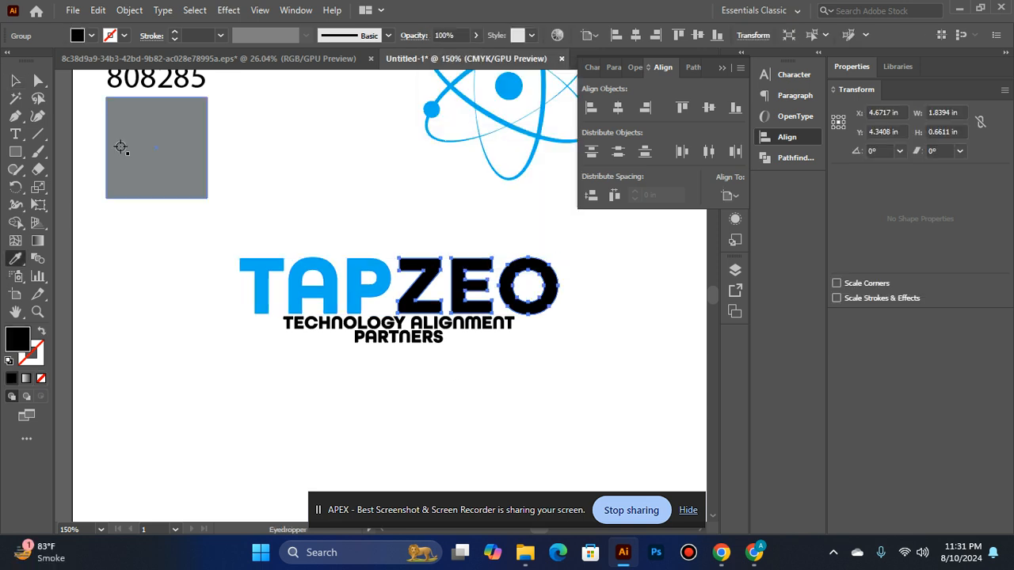
pyautogui.click(115, 134)
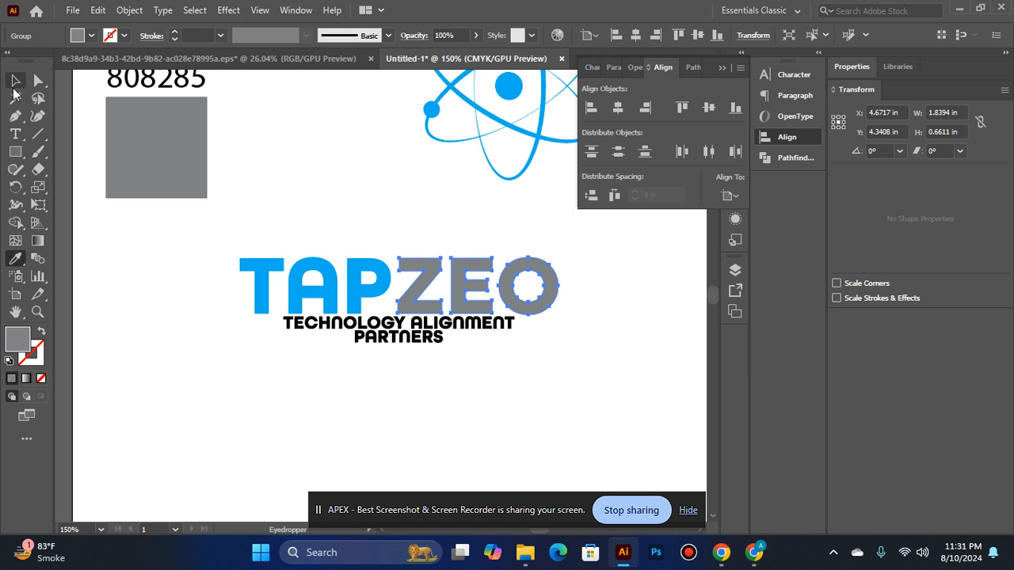
pyautogui.click(16, 81)
pyautogui.click(238, 349)
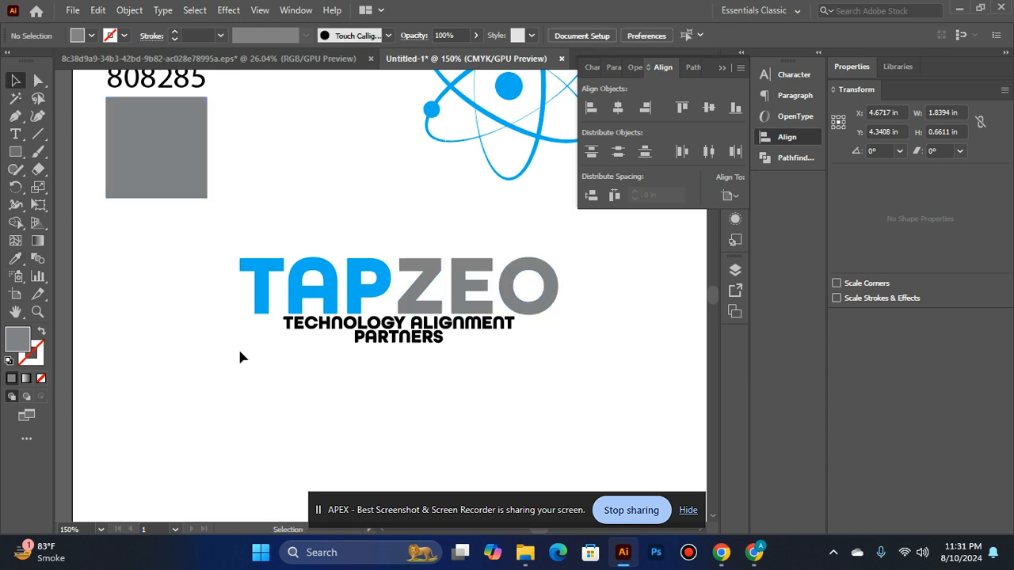
# Ungroup the tagline and recolour the TECHNOLOGY ALIGNMENT line with the blue of TAP.
pyautogui.click(333, 324)
pyautogui.rightClick(347, 332)
pyautogui.click(378, 184)
pyautogui.click(380, 323)
pyautogui.click(16, 275)
pyautogui.click(15, 259)
pyautogui.click(293, 266)
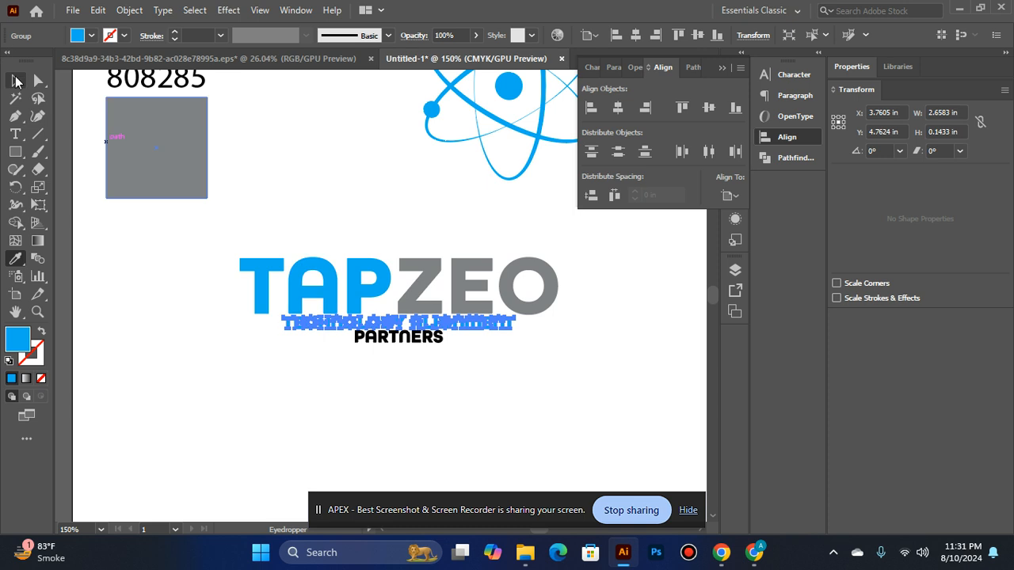
pyautogui.click(16, 81)
pyautogui.click(84, 385)
# Ungroup the TECHNOLOGY ALIGNMENT line and recolour only TECHNOLOGY with the grey of the 808285 swatch.
pyautogui.rightClick(377, 323)
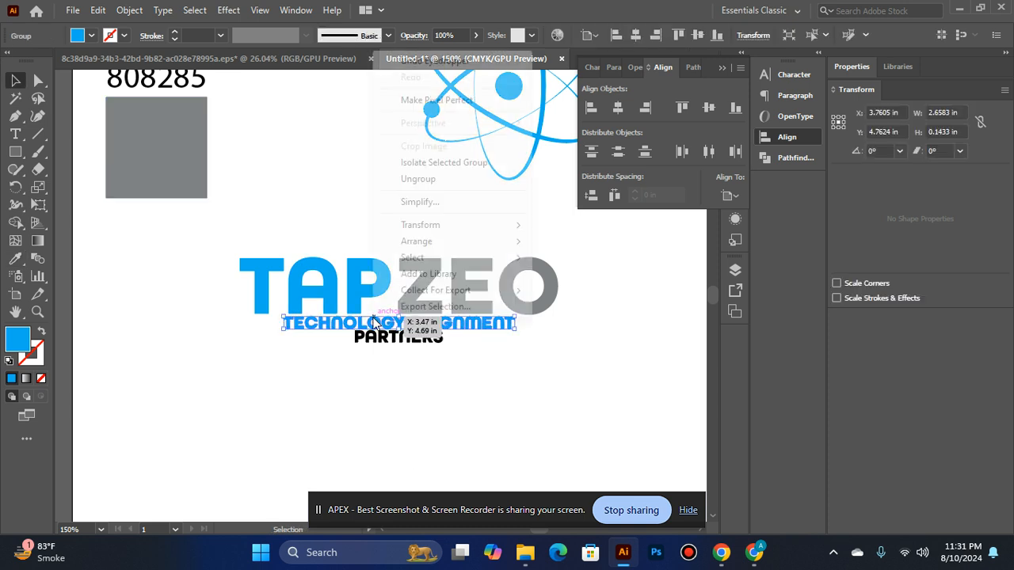
pyautogui.click(414, 180)
pyautogui.click(295, 318)
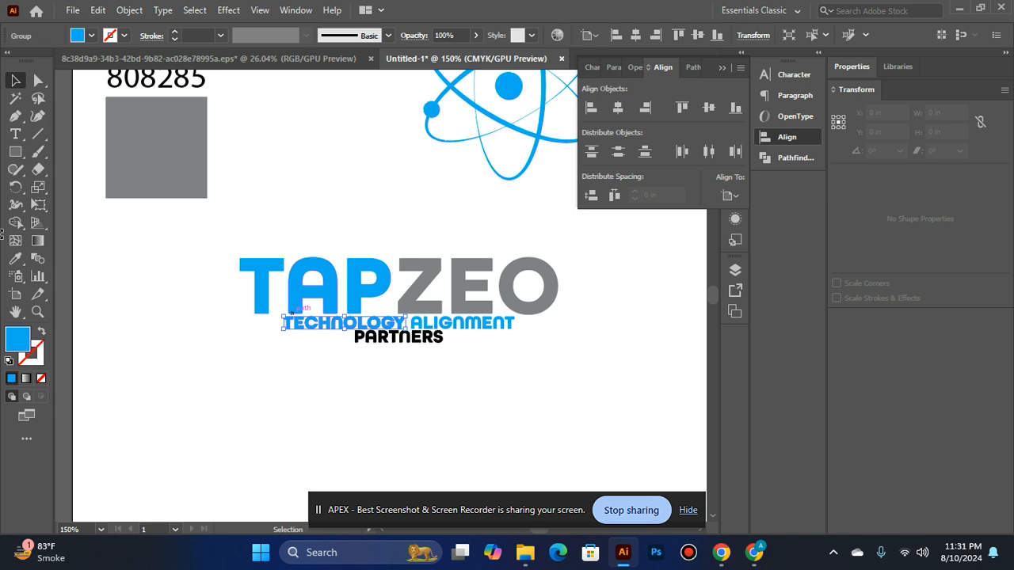
pyautogui.click(16, 259)
pyautogui.click(162, 173)
pyautogui.click(17, 79)
pyautogui.click(149, 380)
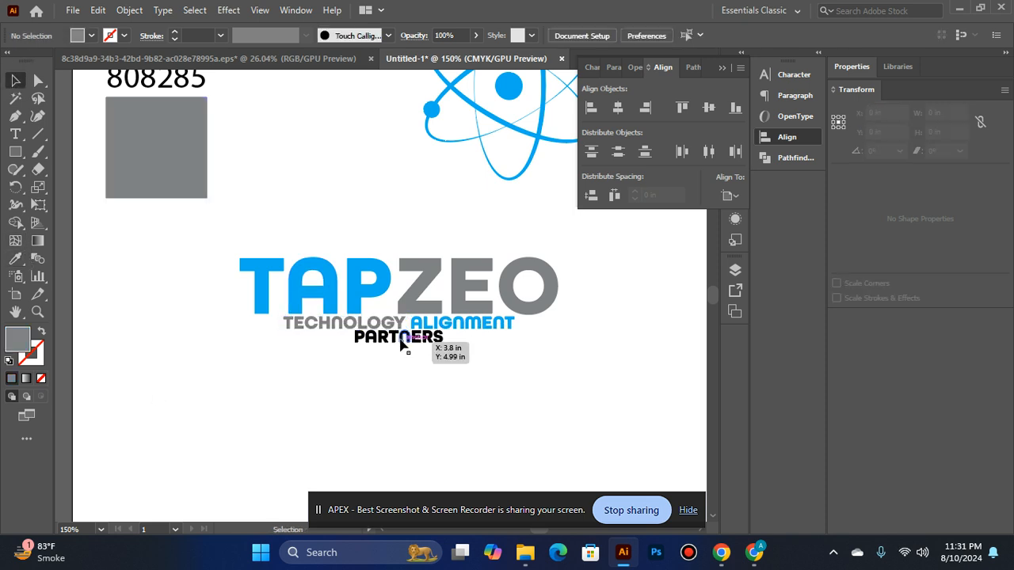
# Recolour the PARTNERS line with the grey of TECHNOLOGY.
pyautogui.click(404, 341)
pyautogui.click(15, 259)
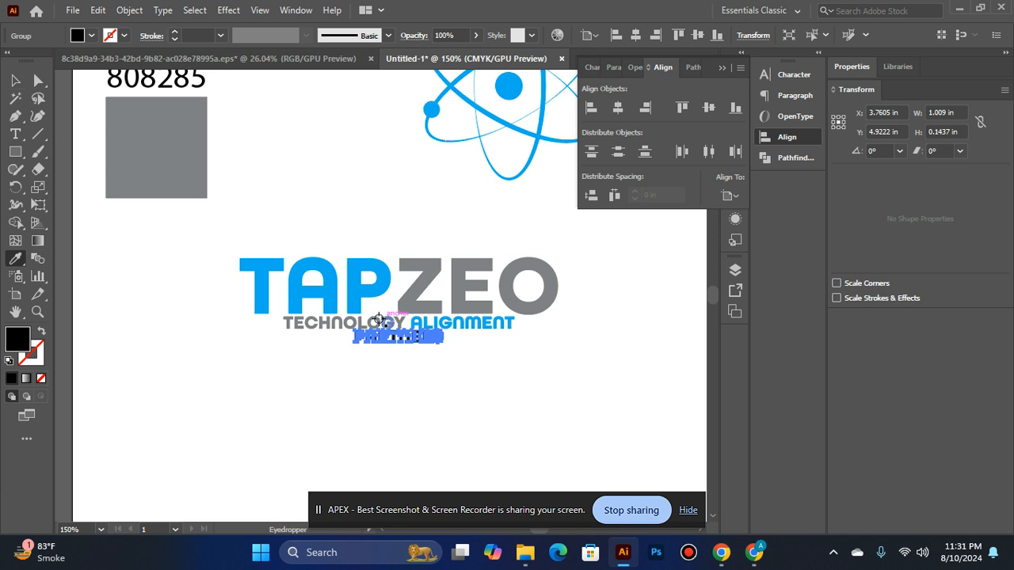
pyautogui.click(345, 320)
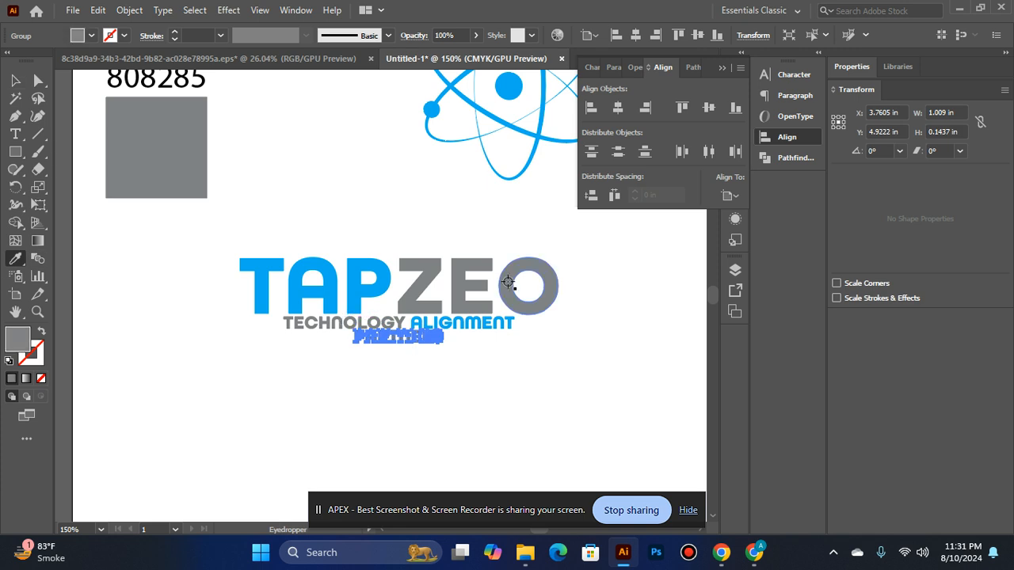
pyautogui.click(15, 80)
pyautogui.click(196, 371)
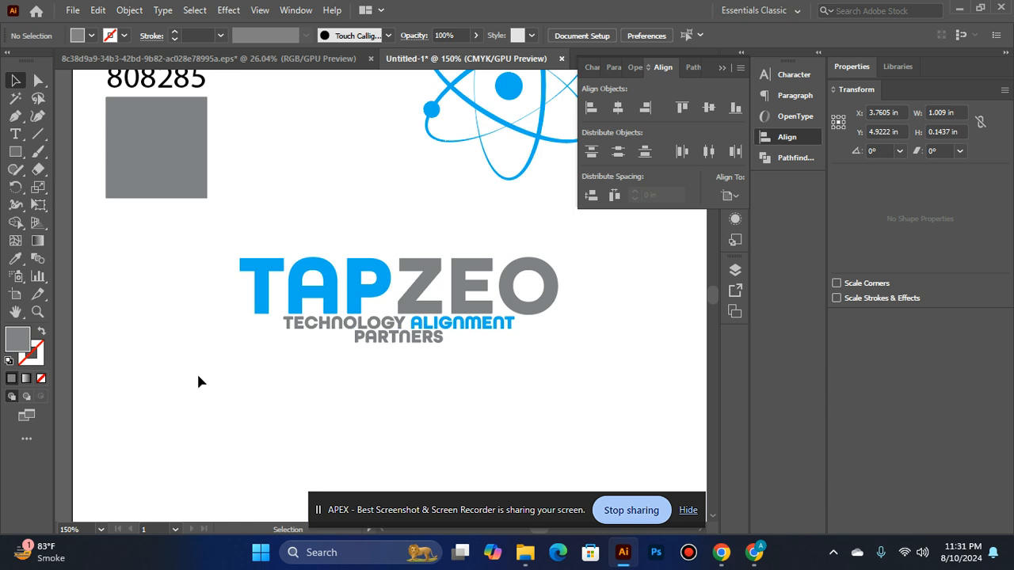
# Recolour the PARTNERS line with the blue of TAP.
pyautogui.click(384, 346)
pyautogui.press('i')
pyautogui.click(317, 268)
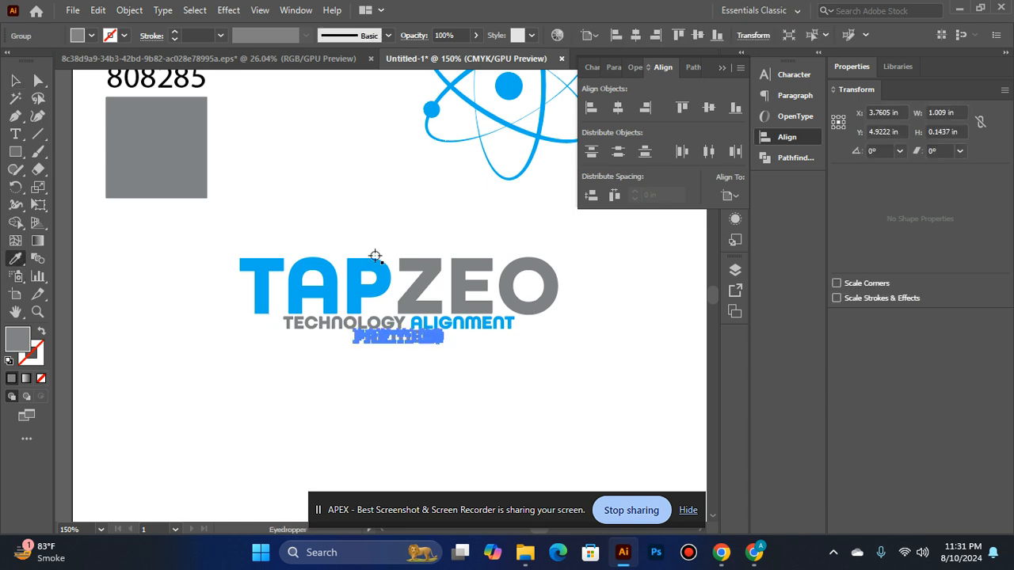
pyautogui.click(14, 82)
pyautogui.click(305, 335)
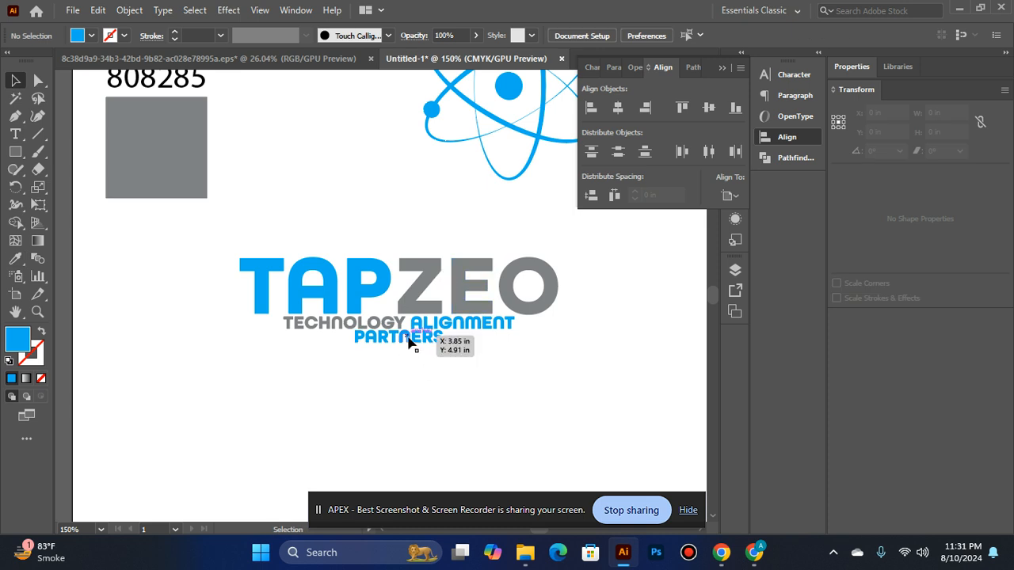
# Group TECHNOLOGY, ALIGNMENT and PARTNERS as the tagline, then group TAP and ZEO as the headline.
pyautogui.click(476, 333)
pyautogui.click(463, 367)
pyautogui.click(463, 329)
pyautogui.keyDown('shift'); pyautogui.click(438, 340); pyautogui.keyUp('shift')
pyautogui.keyDown('shift'); pyautogui.click(317, 327); pyautogui.keyUp('shift')
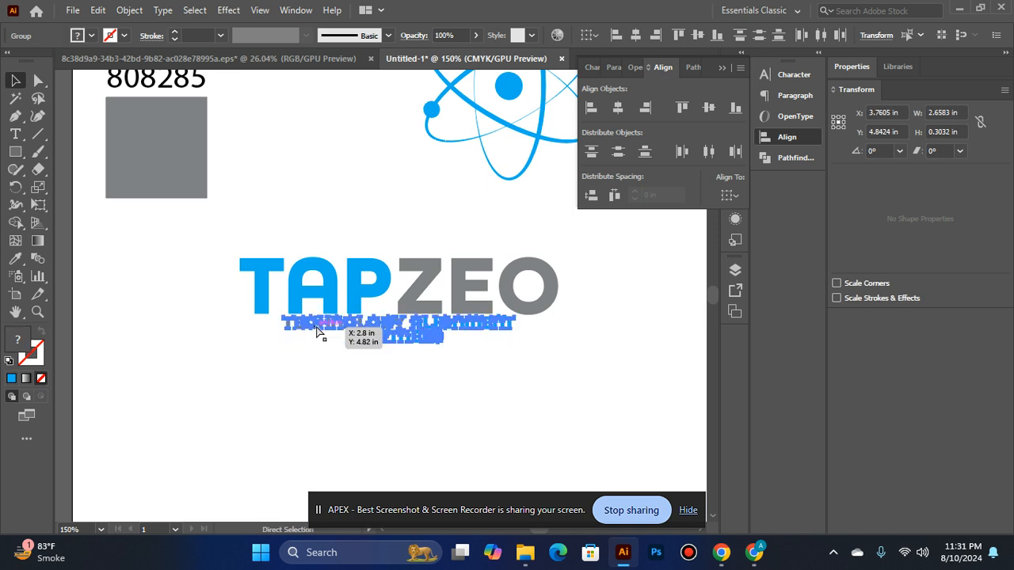
pyautogui.click(372, 294)
pyautogui.keyDown('shift'); pyautogui.click(411, 297); pyautogui.keyUp('shift')
pyautogui.press('a')
pyautogui.press('v')
pyautogui.keyDown('shift'); pyautogui.click(416, 323); pyautogui.keyUp('shift')
pyautogui.click(459, 415)
# Draw a horizontal line about 0.56 in long to the right of PARTNERS with a 1 pt stroke, slightly spaced from the word.
pyautogui.moveTo(448, 341); pyautogui.dragTo(494, 338)
pyautogui.press('v')
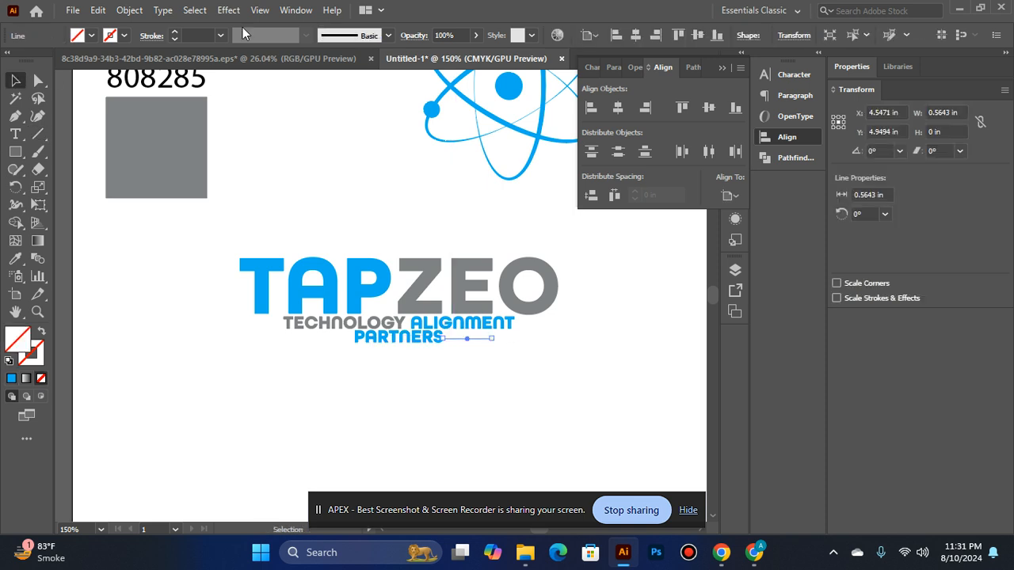
pyautogui.click(221, 35)
pyautogui.click(247, 98)
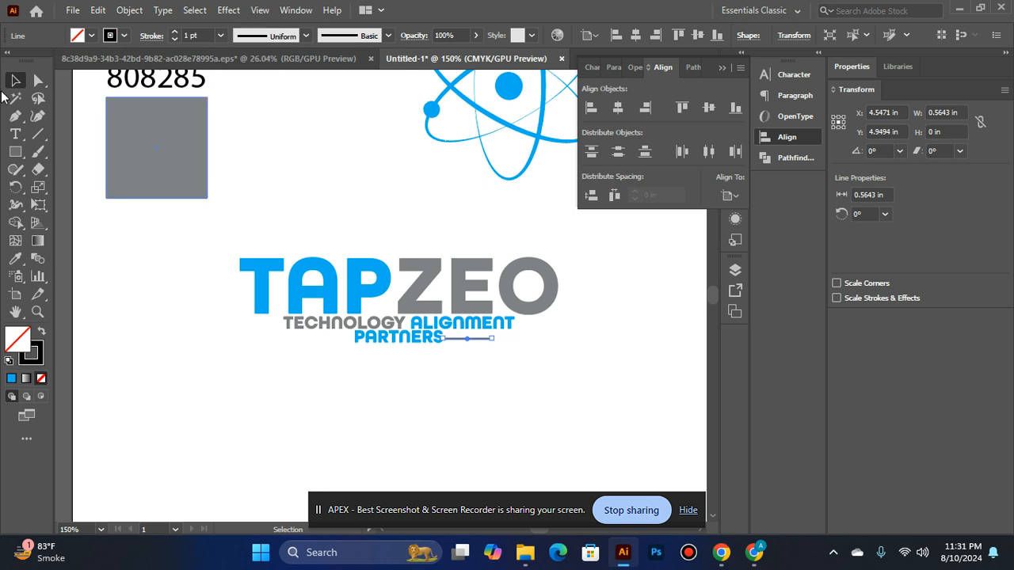
pyautogui.press('Right')
pyautogui.press('Right')
pyautogui.press('Right')
# Expand the line beside PARTNERS into a filled shape.
pyautogui.click(108, 8)
pyautogui.moveTo(130, 10)
pyautogui.click(228, 184)
pyautogui.click(469, 358)
pyautogui.click(465, 391)
# Copy the line to the left side of PARTNERS and align both lines vertically with each other.
pyautogui.moveTo(464, 339); pyautogui.dragTo(325, 341)
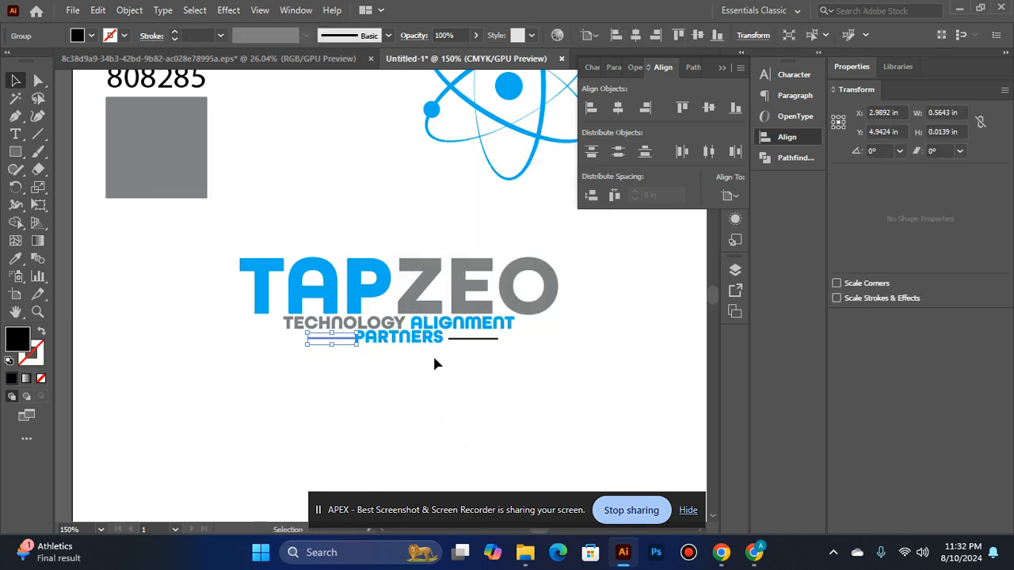
pyautogui.click(440, 347)
pyautogui.click(318, 339)
pyautogui.keyDown('shift'); pyautogui.click(453, 340); pyautogui.keyUp('shift')
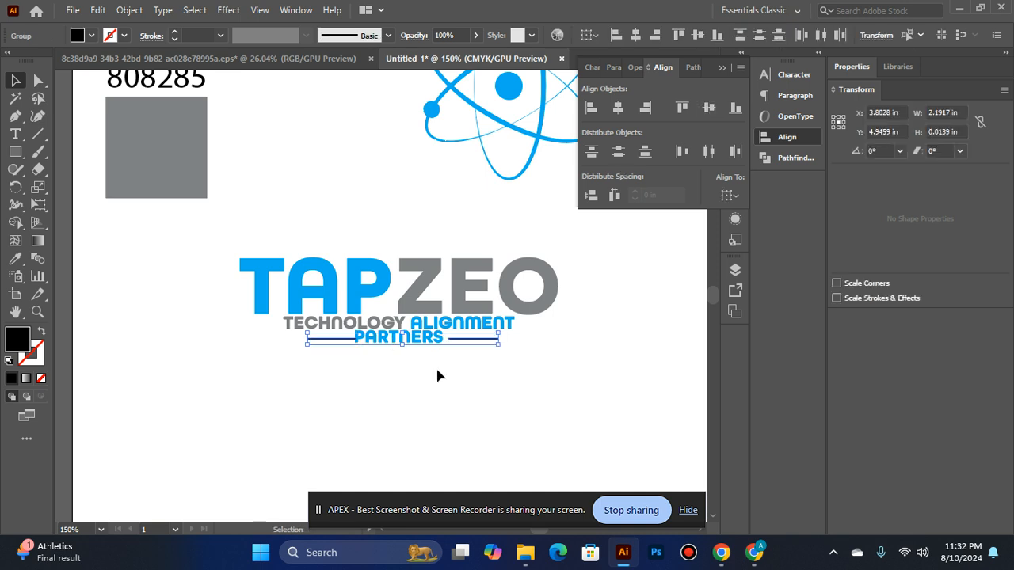
pyautogui.click(437, 370)
# Nudge the copied line left until its gap to PARTNERS matches the gap on the other side.
pyautogui.click(334, 339)
pyautogui.press('Left')
pyautogui.press('Left')
pyautogui.press('Left')
pyautogui.press('Left')
pyautogui.press('Left')
pyautogui.press('Left')
pyautogui.click(412, 377)
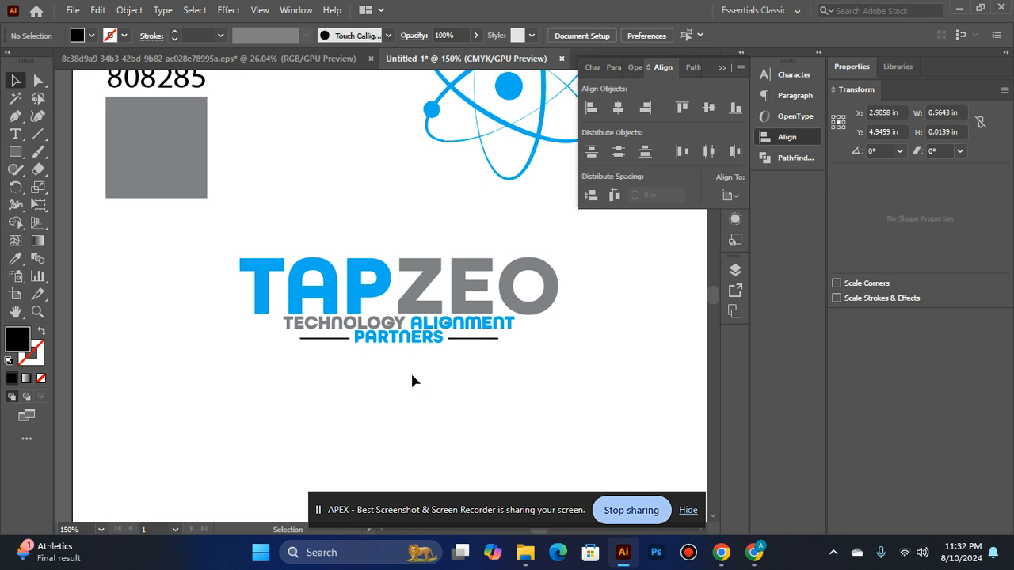
# Recolour both lines beside PARTNERS with the grey of the 808285 swatch.
pyautogui.click(334, 341)
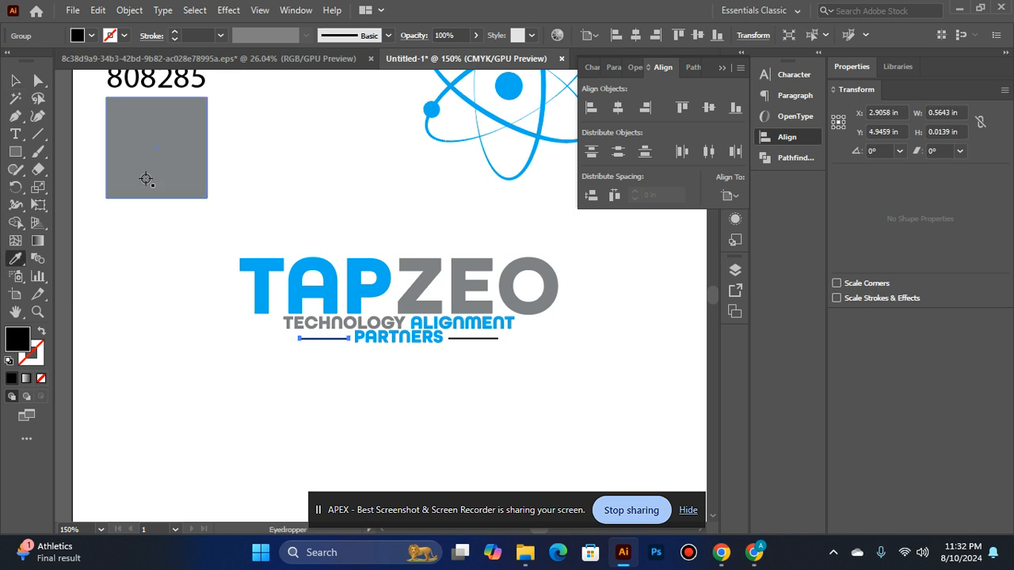
pyautogui.click(154, 165)
pyautogui.click(24, 85)
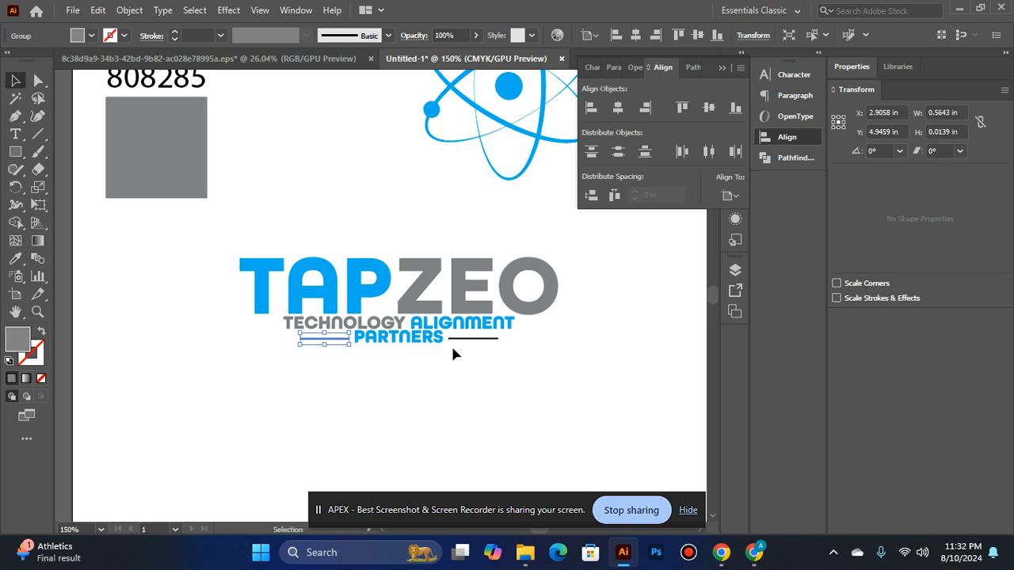
pyautogui.click(463, 339)
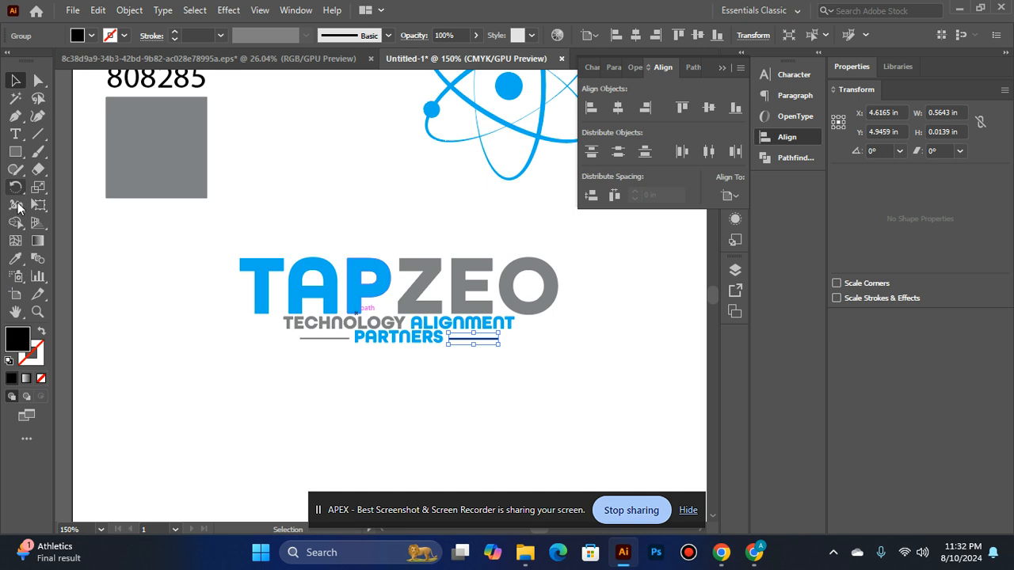
pyautogui.click(15, 258)
pyautogui.click(195, 124)
pyautogui.click(16, 80)
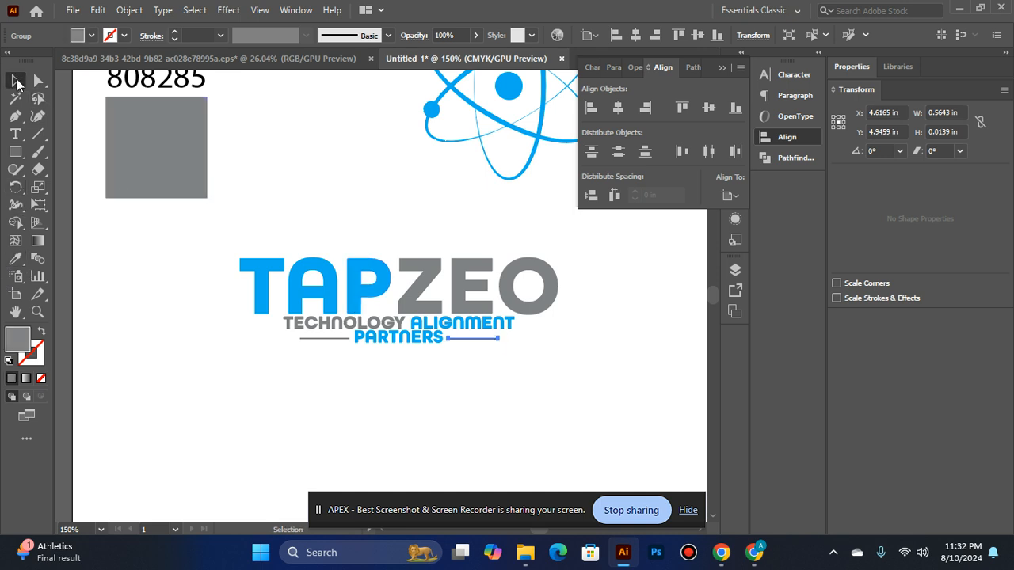
pyautogui.click(168, 326)
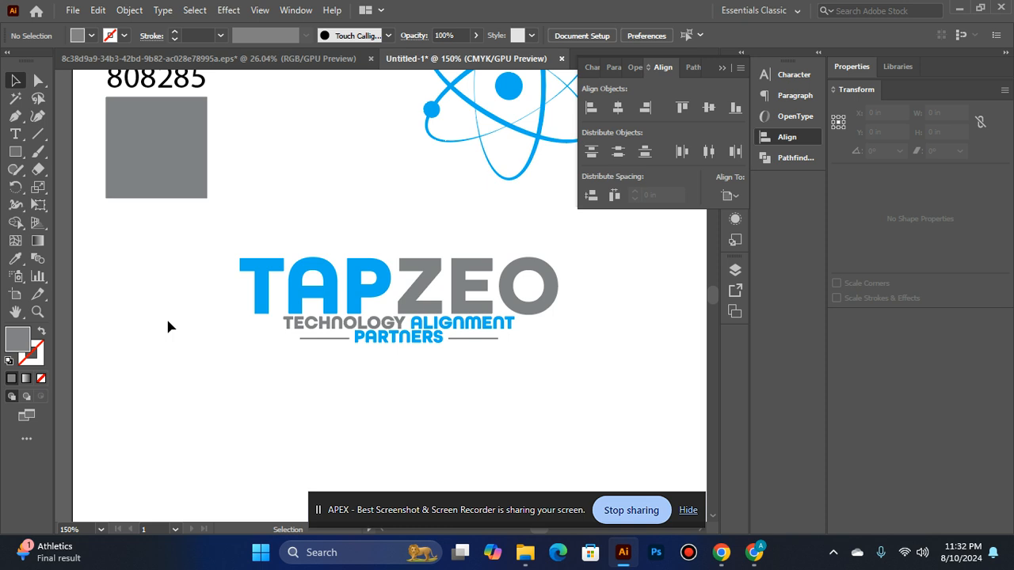
# Group the two grey lines with the tagline.
pyautogui.click(341, 339)
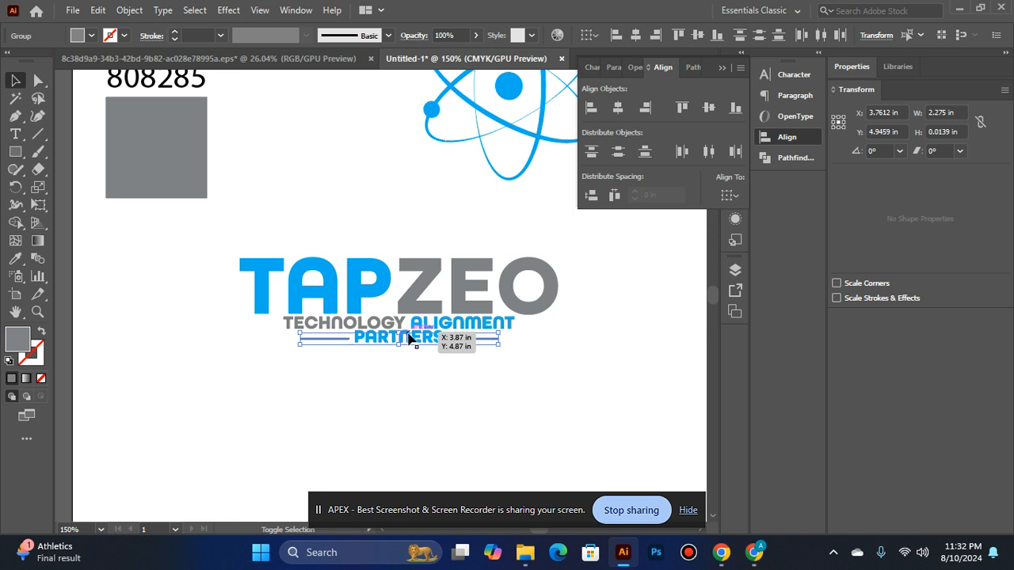
pyautogui.keyDown('shift'); pyautogui.click(407, 338); pyautogui.keyUp('shift')
pyautogui.hotkey('ctrl', 'g')
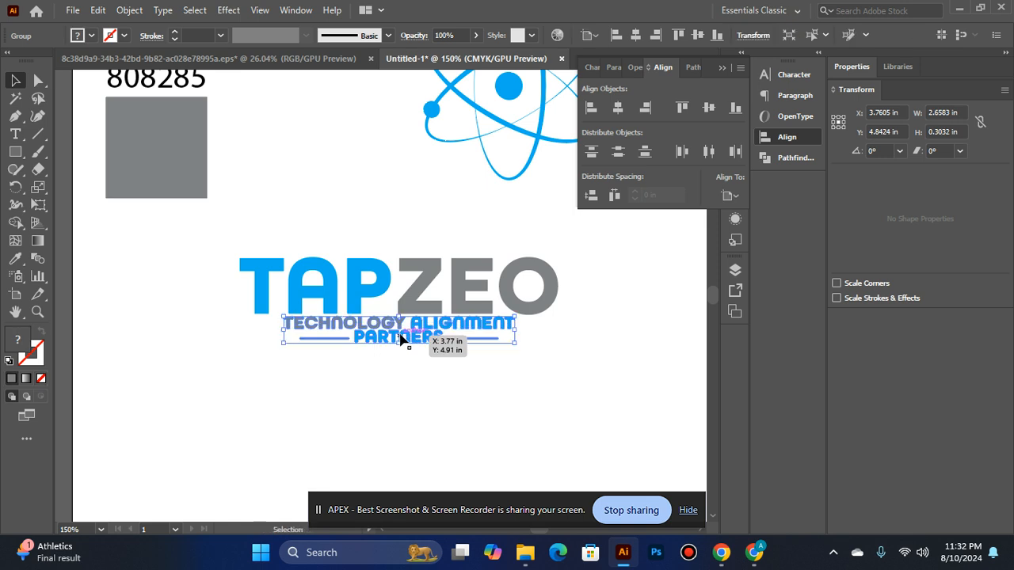
pyautogui.keyDown('shift'); pyautogui.click(422, 300); pyautogui.keyUp('shift')
pyautogui.click(602, 285)
# Move the atom icon to the left of the TAPZEO headline and scale it down to about 1.34 in tall.
pyautogui.scroll(2, 362, 333)
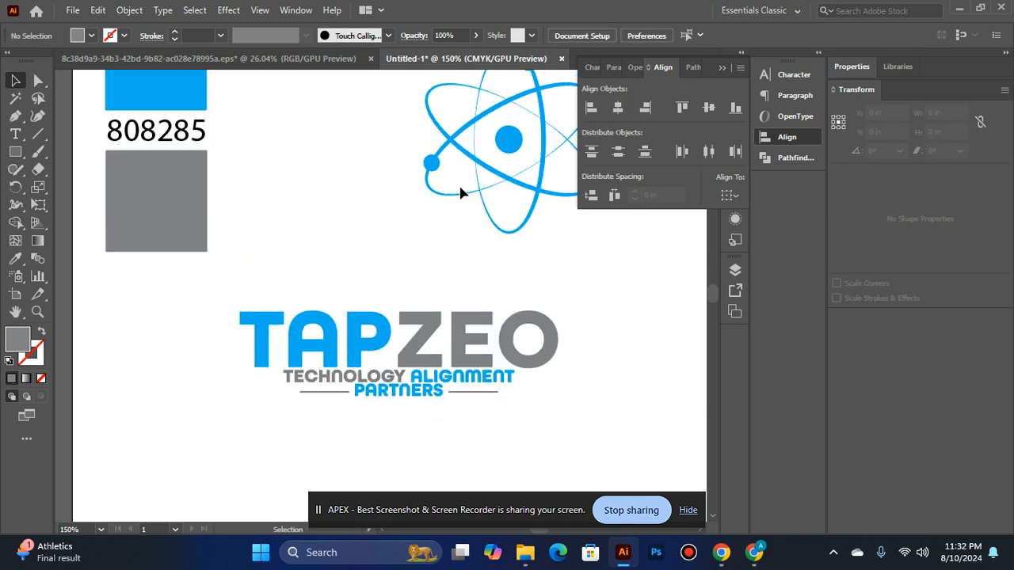
pyautogui.click(420, 210)
pyautogui.click(455, 186)
pyautogui.moveTo(485, 176); pyautogui.dragTo(154, 395)
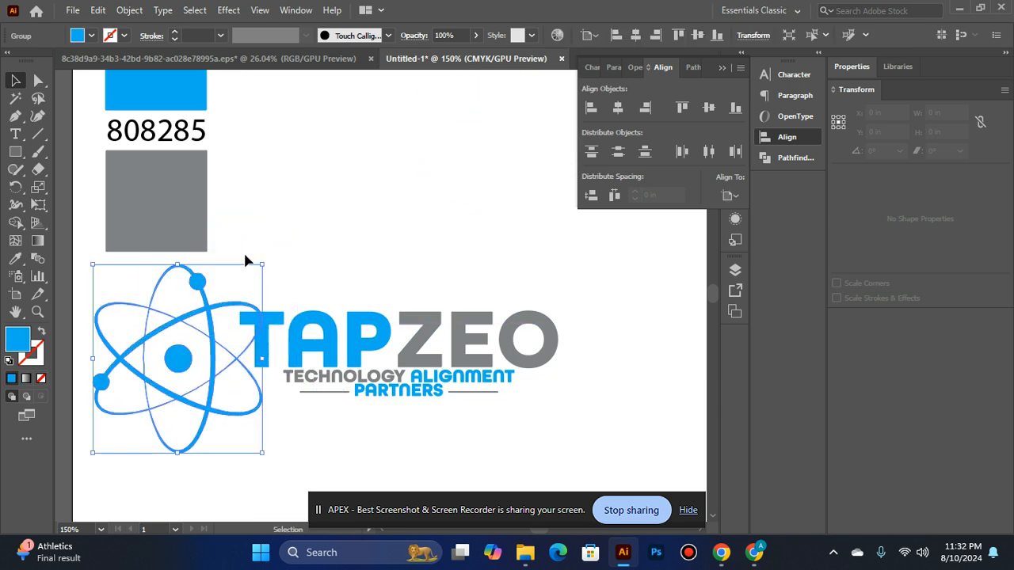
pyautogui.moveTo(263, 265); pyautogui.dragTo(231, 300)
pyautogui.click(270, 247)
# Try to align the atom icon and the TAPZEO headline on their vertical centers, then undo the alignment.
pyautogui.click(178, 418)
pyautogui.keyDown('shift'); pyautogui.click(289, 336); pyautogui.keyUp('shift')
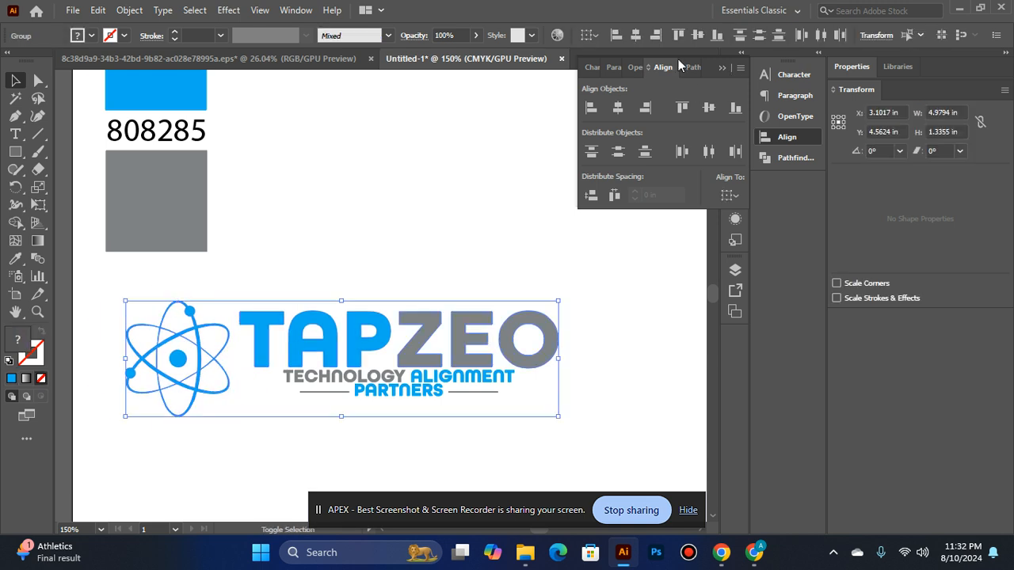
pyautogui.click(703, 115)
pyautogui.click(423, 191)
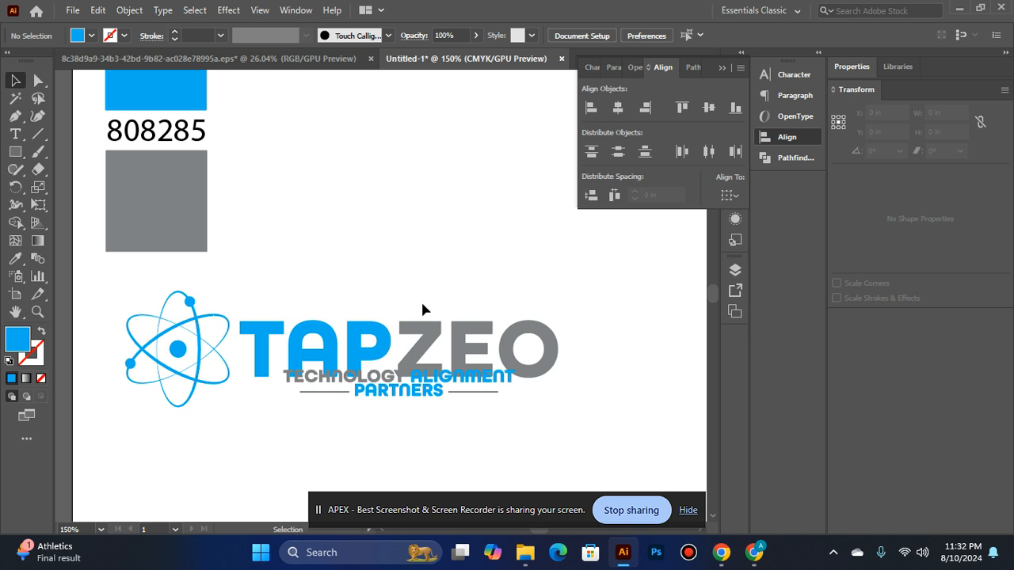
pyautogui.click(373, 321)
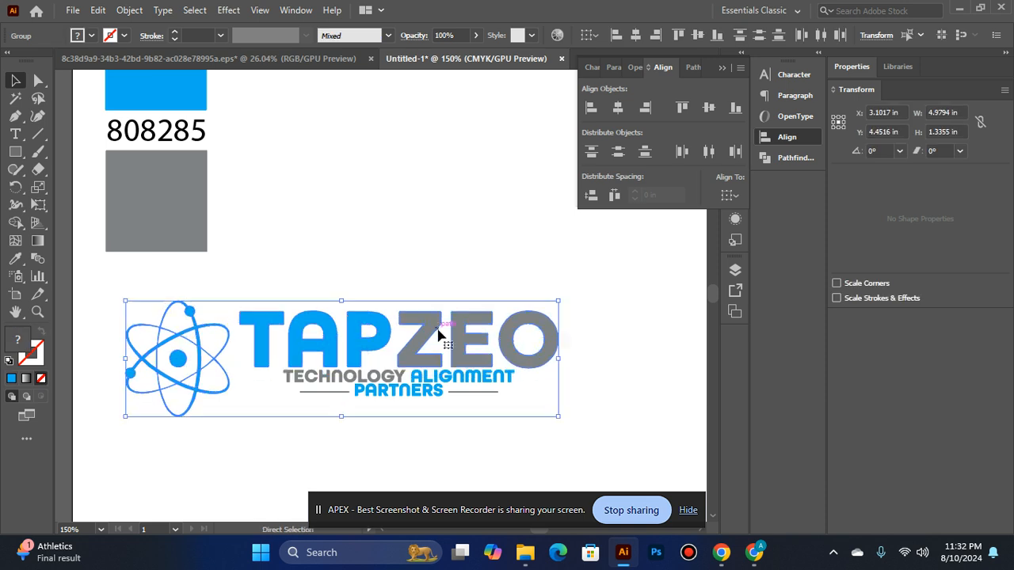
# Select the TAPZEO headline together with the tagline and its two lines, and group them as one text block.
pyautogui.scroll(5, 529, 278)
pyautogui.click(404, 274)
pyautogui.hotkey('ctrl', '0')
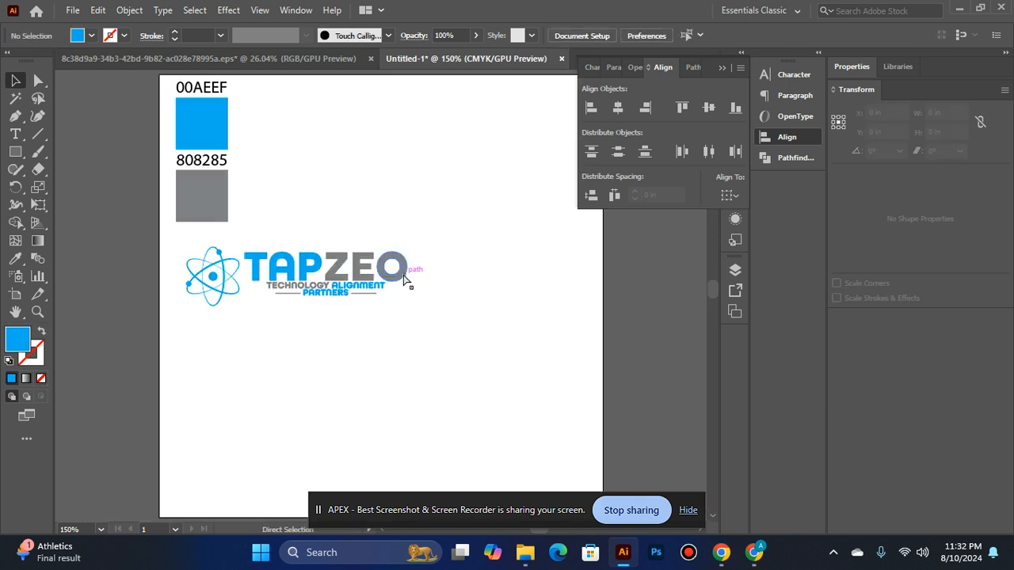
pyautogui.keyDown('ctrl'); pyautogui.click(328, 301); pyautogui.keyUp('ctrl')
pyautogui.keyDown('ctrl'); pyautogui.click(364, 274); pyautogui.keyUp('ctrl')
pyautogui.keyDown('ctrl'); pyautogui.click(405, 261); pyautogui.keyUp('ctrl')
pyautogui.click(430, 277)
pyautogui.keyDown('shift'); pyautogui.click(410, 338); pyautogui.keyUp('shift')
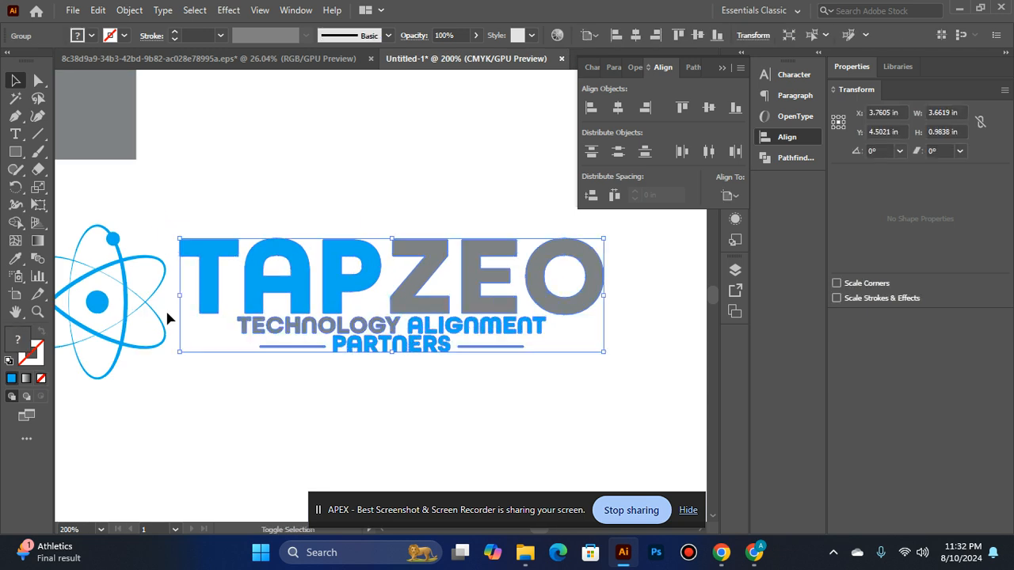
# Align the atom icon and the grouped text block on their vertical centers.
pyautogui.keyDown('shift'); pyautogui.click(125, 311); pyautogui.keyUp('shift')
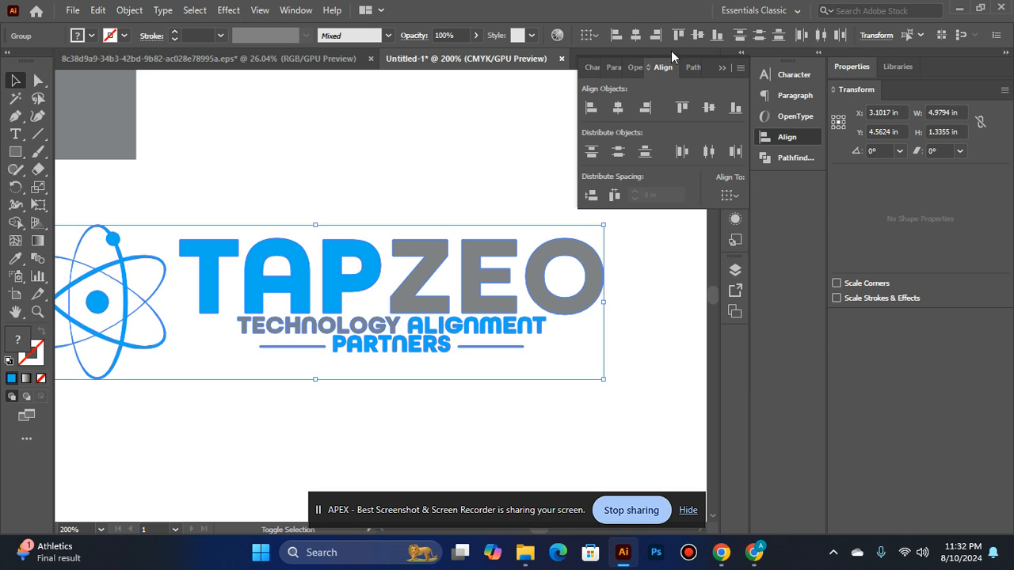
pyautogui.click(709, 108)
pyautogui.hotkey('ctrl', '0')
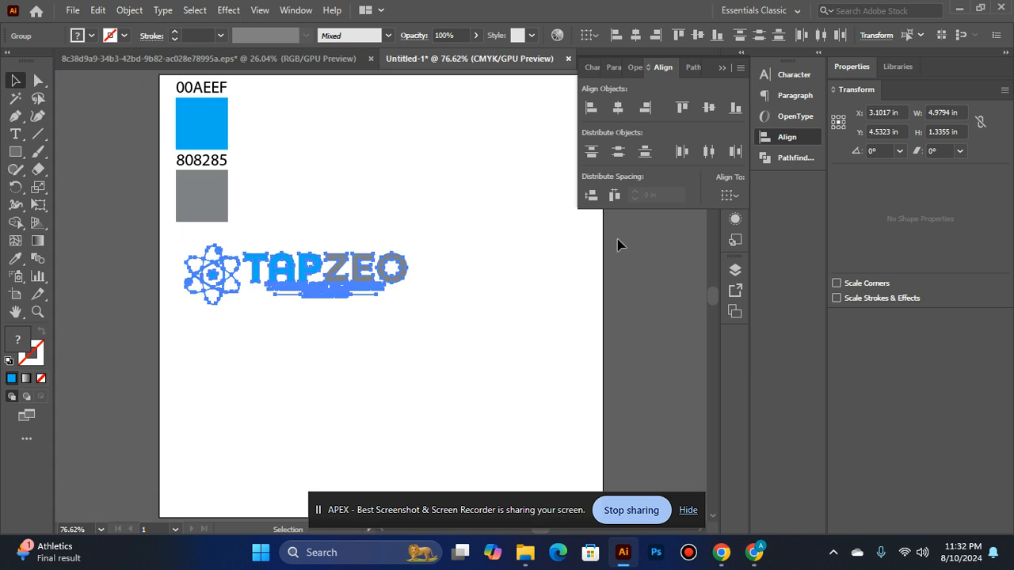
# Group the icon with the text block and center the whole logo horizontally and vertically on the artboard.
pyautogui.hotkey('ctrl', 'g')
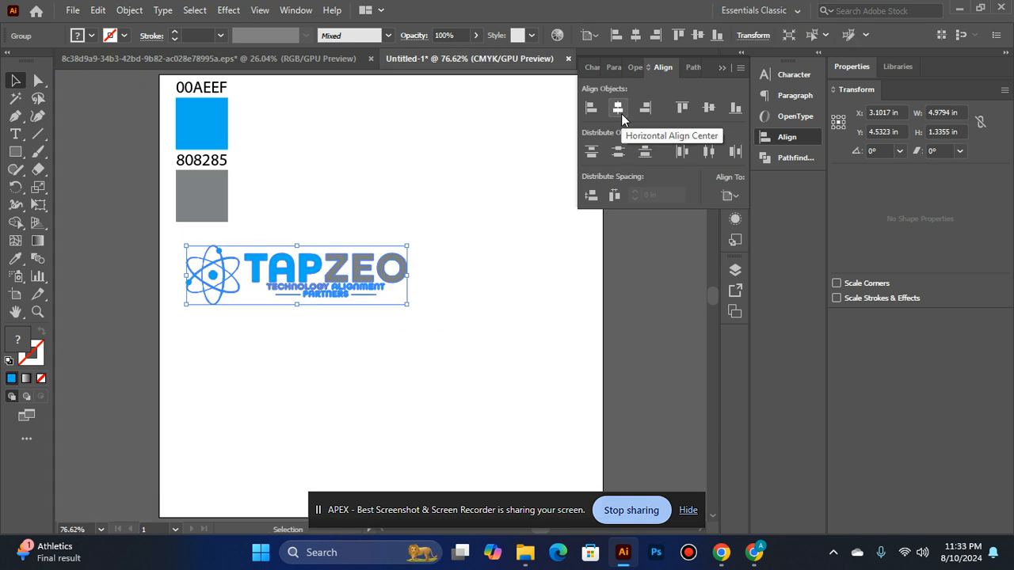
pyautogui.click(621, 113)
pyautogui.click(707, 112)
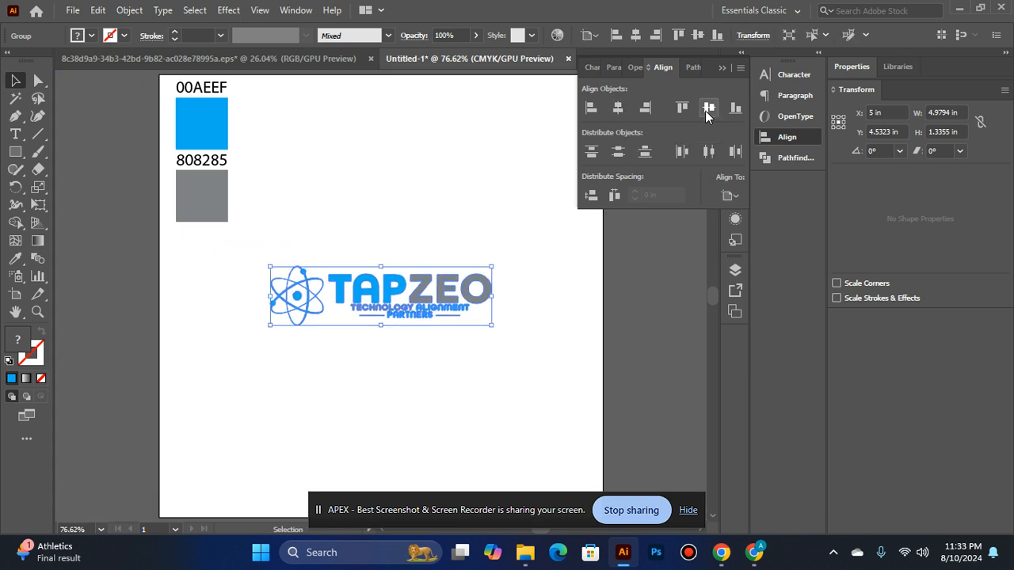
pyautogui.click(465, 182)
# Ungroup the logo to separate the atom icon from the text block.
pyautogui.keyDown('ctrl'); pyautogui.doubleClick(388, 341); pyautogui.keyUp('ctrl')
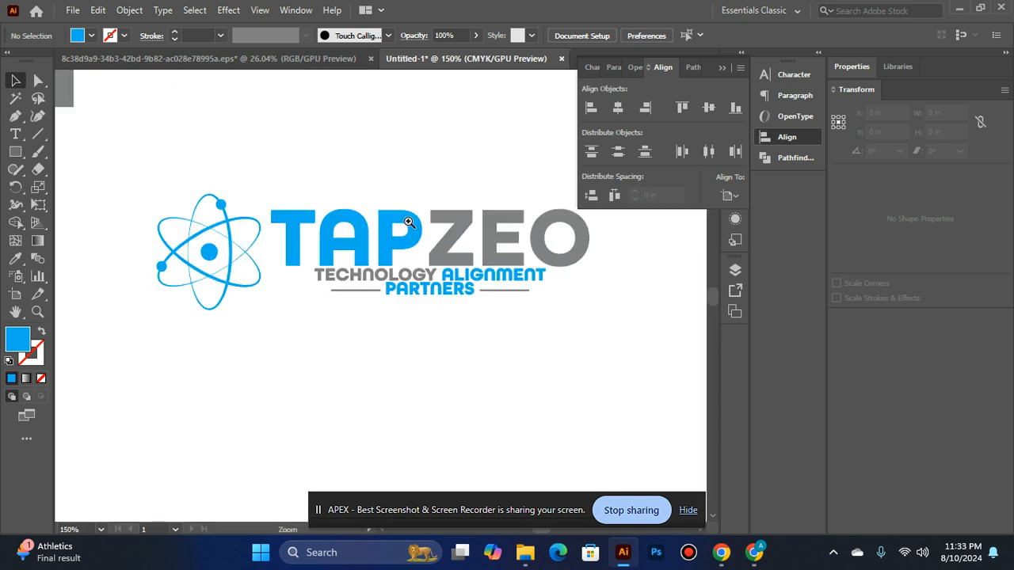
pyautogui.click(198, 252)
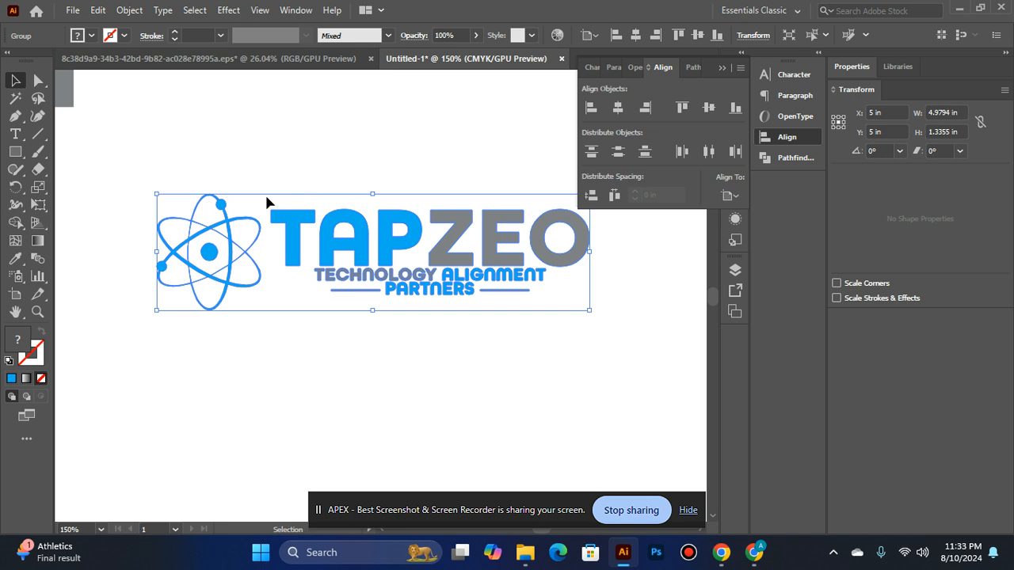
pyautogui.rightClick(260, 231)
pyautogui.click(328, 358)
pyautogui.click(277, 333)
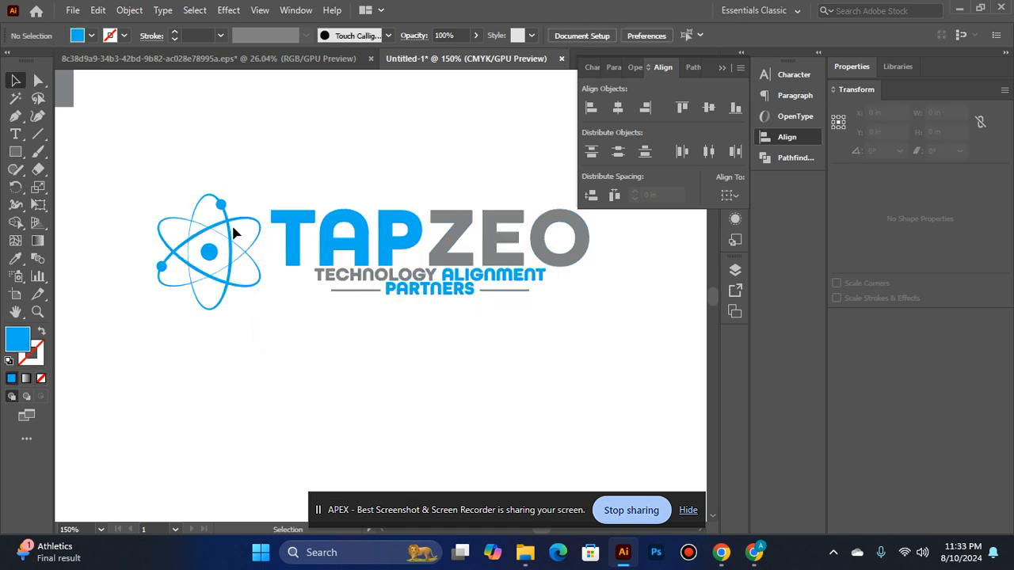
# Scale the atom icon down to about 0.93 in tall and place it close beside the T of the headline.
pyautogui.click(228, 227)
pyautogui.moveTo(260, 192); pyautogui.dragTo(246, 198)
pyautogui.click(198, 339)
pyautogui.moveTo(208, 269); pyautogui.dragTo(228, 255)
pyautogui.scroll(1, 238, 317)
pyautogui.click(229, 255)
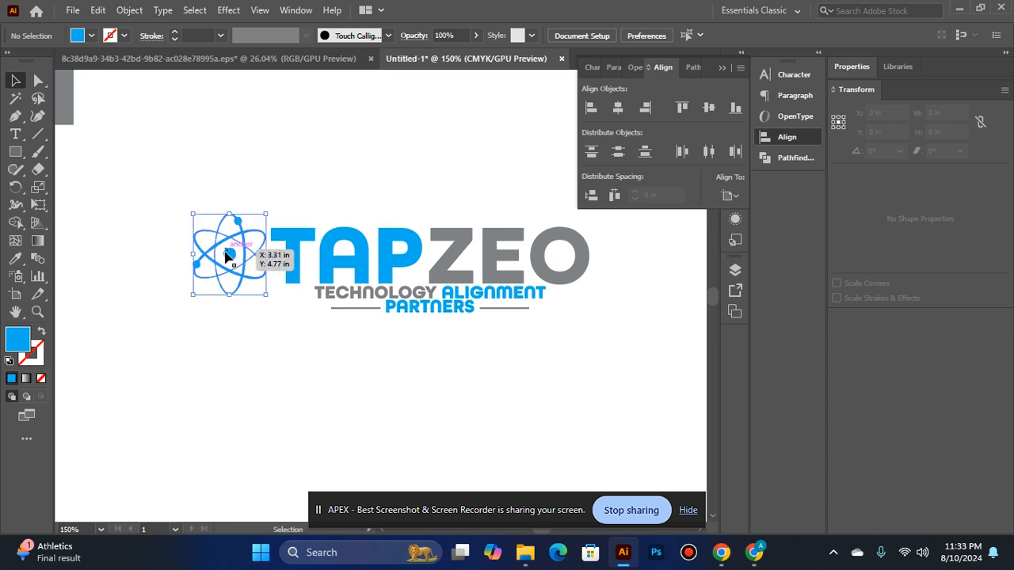
# Align the smaller atom icon with the text block on their vertical centers.
pyautogui.keyDown('shift'); pyautogui.click(293, 255); pyautogui.keyUp('shift')
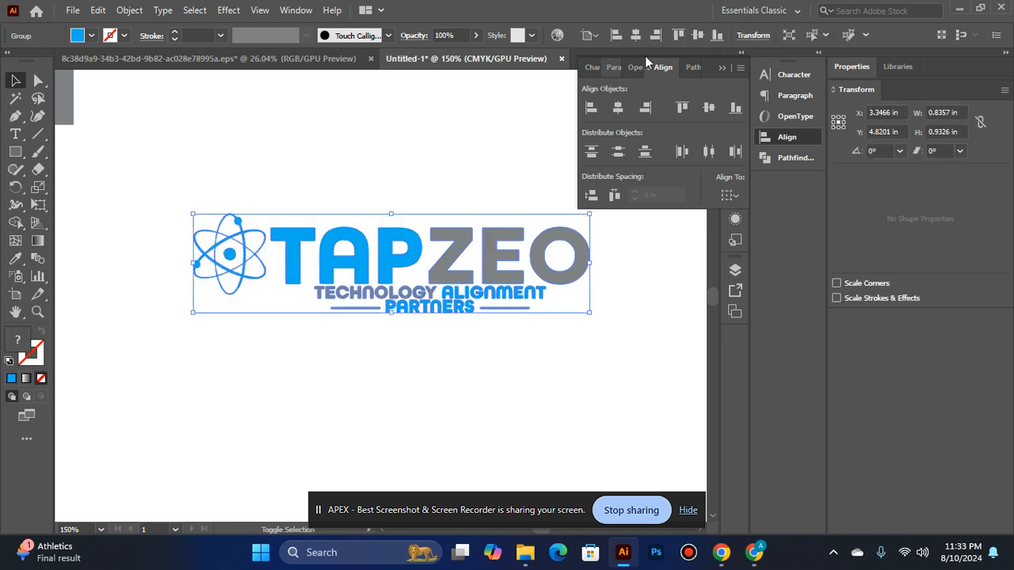
pyautogui.click(707, 109)
pyautogui.click(389, 147)
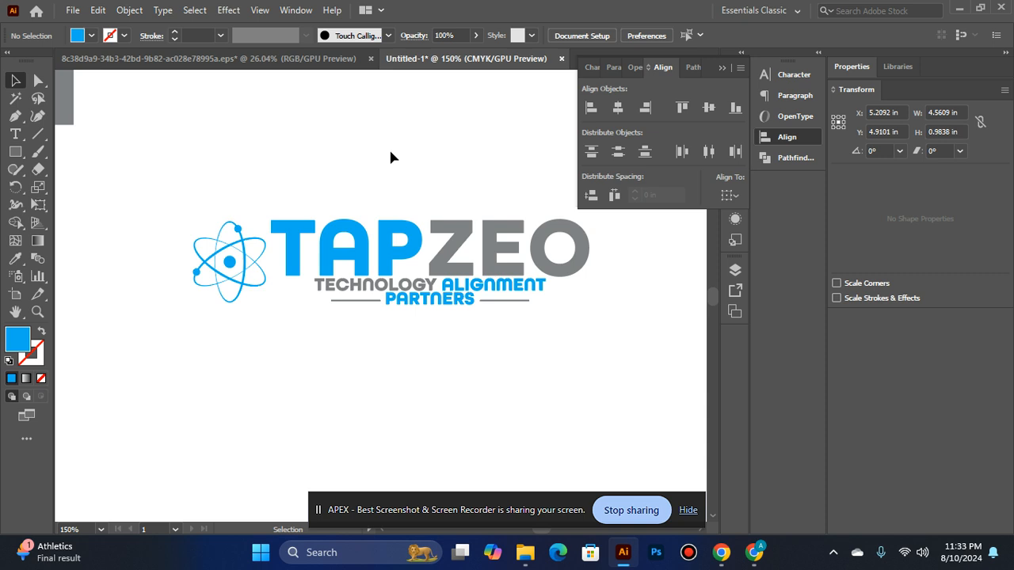
# Fine-tune the atom icon's placement beside the TAPZEO headline with small adjustments.
pyautogui.moveTo(253, 264); pyautogui.dragTo(257, 264)
pyautogui.click(279, 145)
pyautogui.moveTo(241, 302); pyautogui.dragTo(237, 301)
pyautogui.click(281, 175)
# Ungroup the text block to separate the TAPZEO headline from the tagline.
pyautogui.hotkey('ctrl', '0')
pyautogui.hotkey('ctrl', '+')
pyautogui.hotkey('ctrl', '+')
pyautogui.click(301, 272)
pyautogui.keyDown('shift'); pyautogui.click(246, 293); pyautogui.keyUp('shift')
pyautogui.click(315, 303)
pyautogui.click(303, 280)
pyautogui.rightClick(306, 275)
pyautogui.click(349, 136)
pyautogui.click(319, 392)
# Ungroup the TAPZEO headline into its blue TAP and grey ZEO parts.
pyautogui.click(355, 292)
pyautogui.click(355, 293)
pyautogui.press('v')
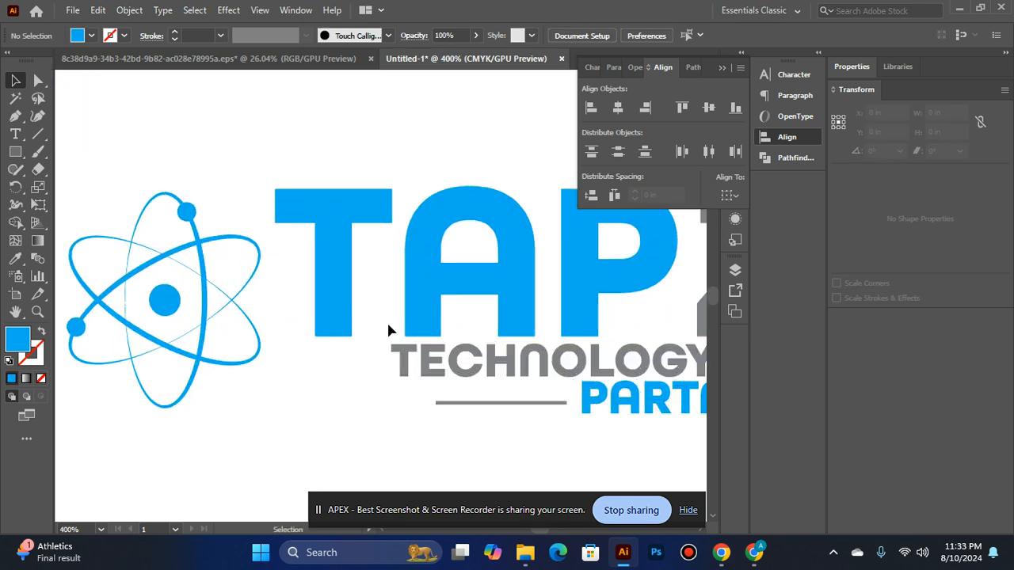
pyautogui.click(335, 288)
pyautogui.rightClick(336, 295)
pyautogui.click(369, 162)
pyautogui.click(323, 145)
# Try rounding only the lower-left corner of the T's stem.
pyautogui.click(38, 80)
pyautogui.click(336, 291)
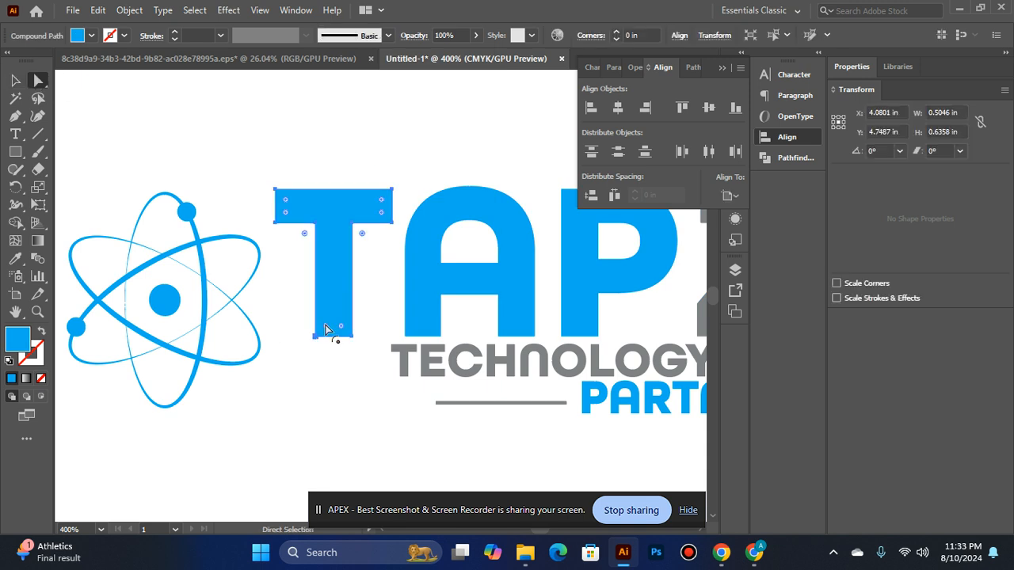
pyautogui.moveTo(327, 326); pyautogui.dragTo(378, 253)
pyautogui.click(336, 402)
pyautogui.moveTo(370, 339); pyautogui.dragTo(203, 387)
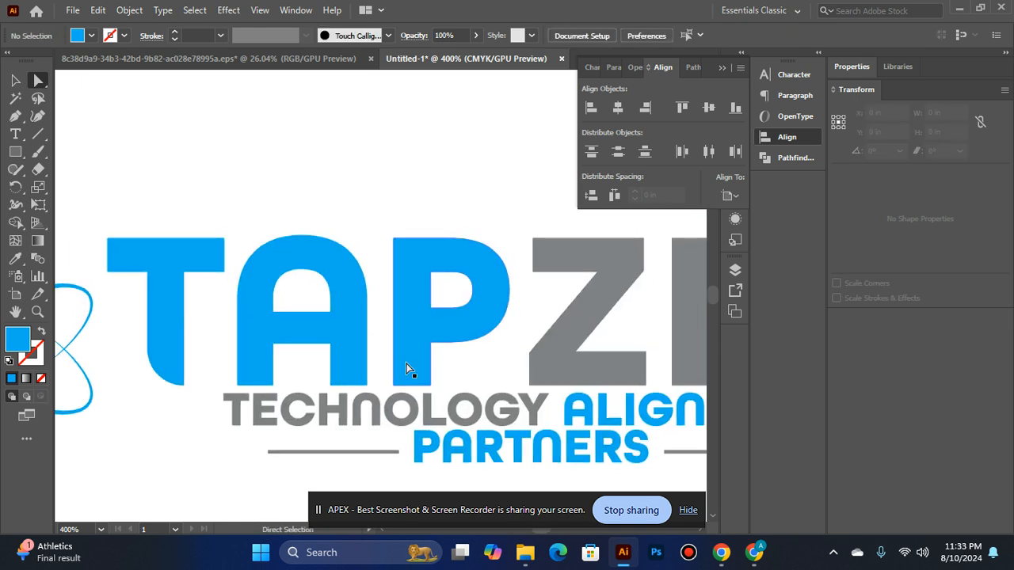
# Try rounding all the corners of the letter P at once.
pyautogui.click(407, 385)
pyautogui.moveTo(419, 379); pyautogui.dragTo(342, 329)
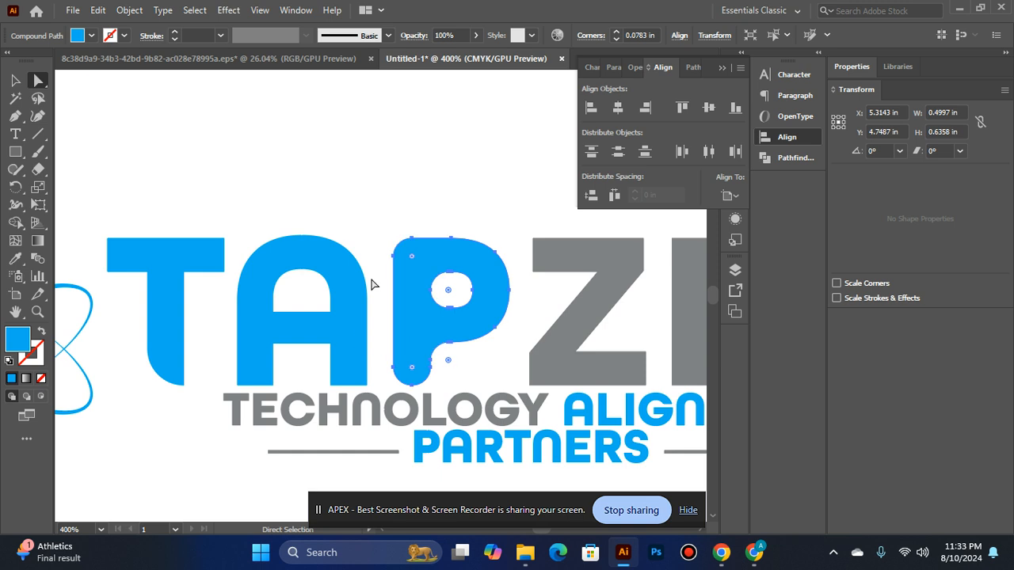
pyautogui.click(377, 226)
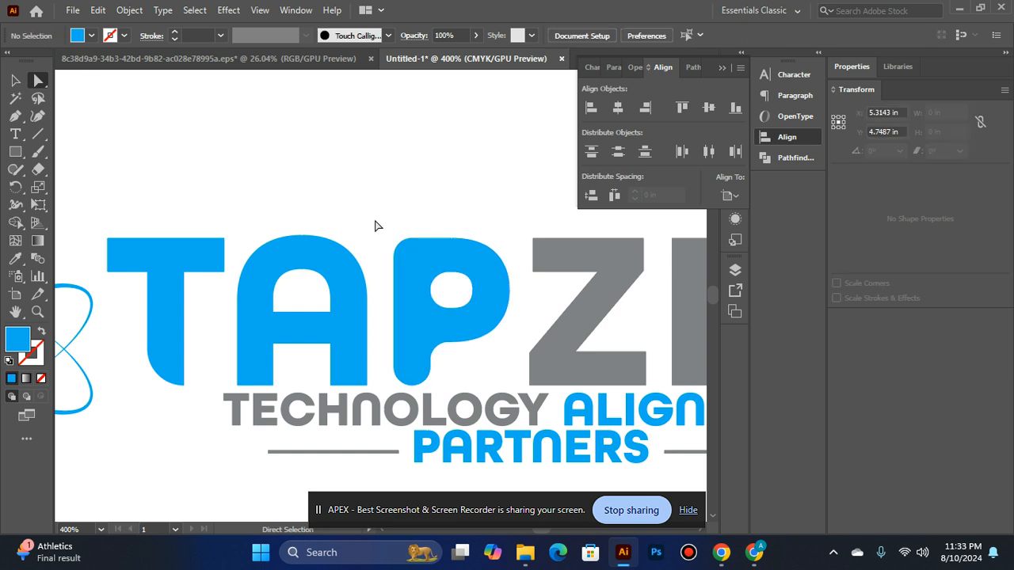
pyautogui.click(392, 297)
# Round both bottom corners of the T's stem into a full semicircular end.
pyautogui.click(142, 342)
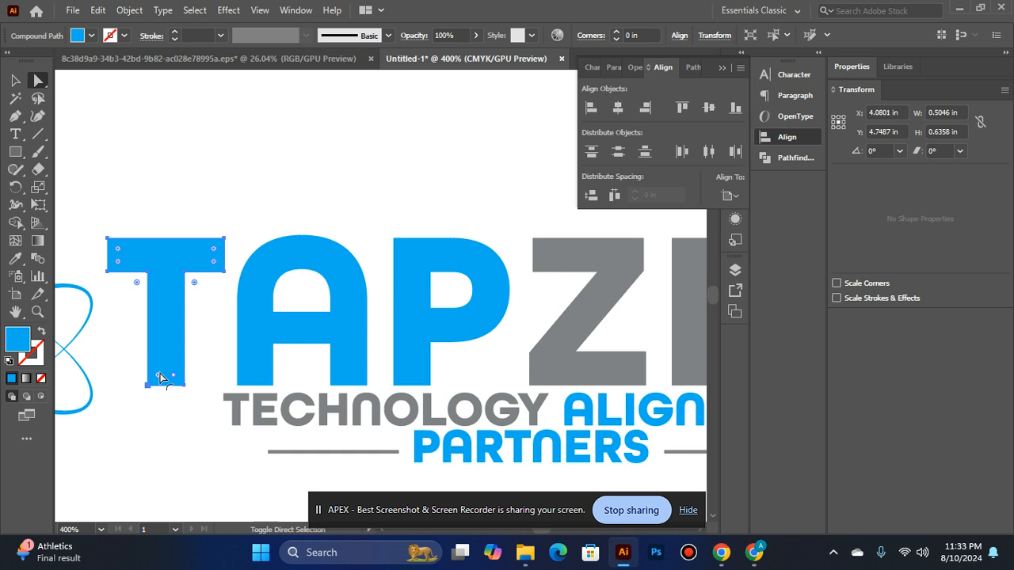
pyautogui.moveTo(158, 375); pyautogui.dragTo(182, 333)
pyautogui.click(163, 100)
pyautogui.moveTo(226, 206); pyautogui.dragTo(168, 200)
# Round the bottom corners of both legs of the A into semicircular ends.
pyautogui.click(197, 371)
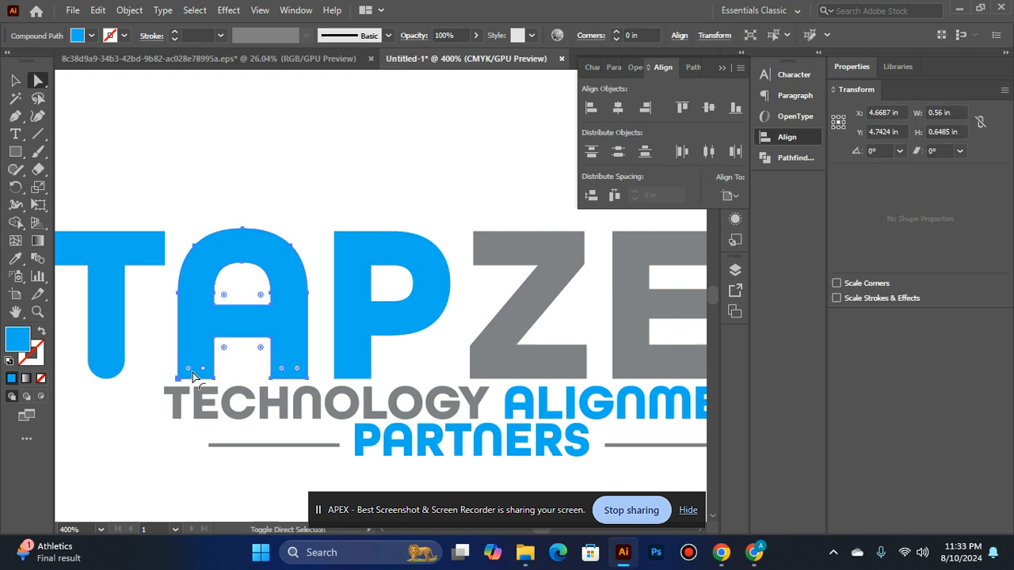
pyautogui.moveTo(298, 367); pyautogui.dragTo(291, 176)
pyautogui.click(319, 297)
# Try rounding only the top-left corner and the two bottom corners of the P.
pyautogui.click(352, 361)
pyautogui.moveTo(361, 370); pyautogui.dragTo(281, 145)
pyautogui.click(326, 164)
pyautogui.hotkey('ctrl', 'z')
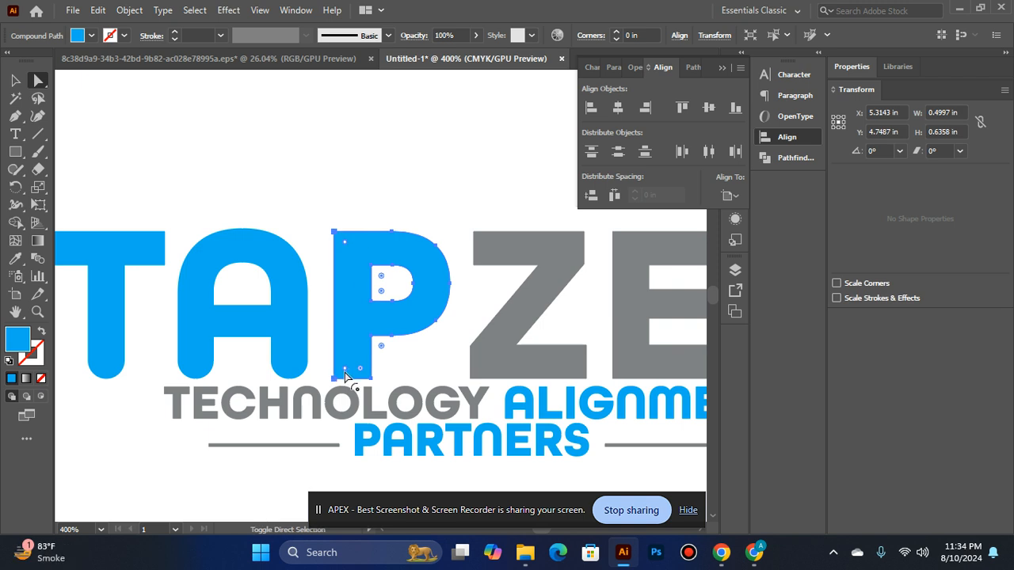
pyautogui.hotkey('ctrl', 'shift', 'z')
pyautogui.click(340, 198)
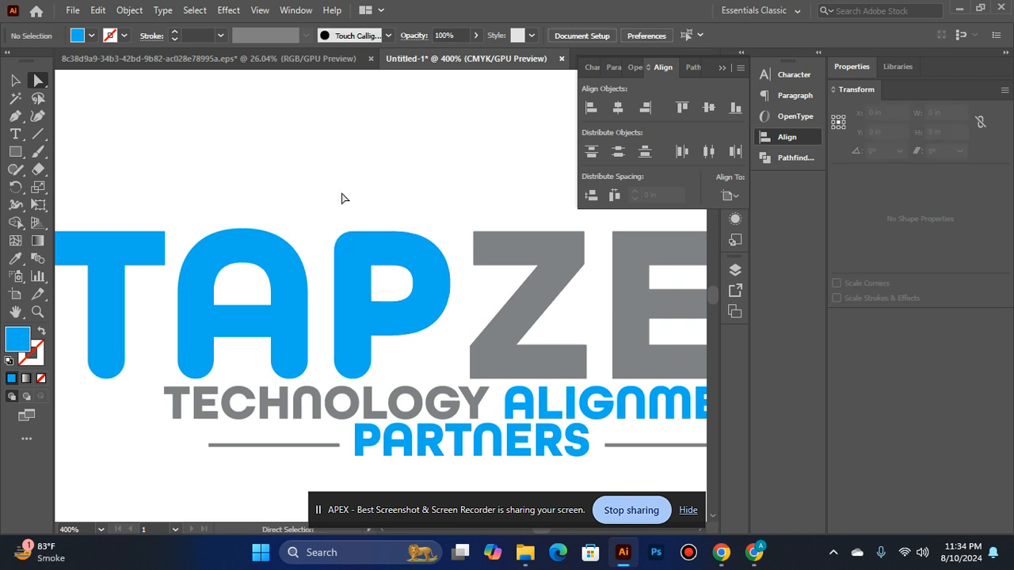
# Round all the corners of the P together, including its counter and the inner corner beside the stem.
pyautogui.click(418, 232)
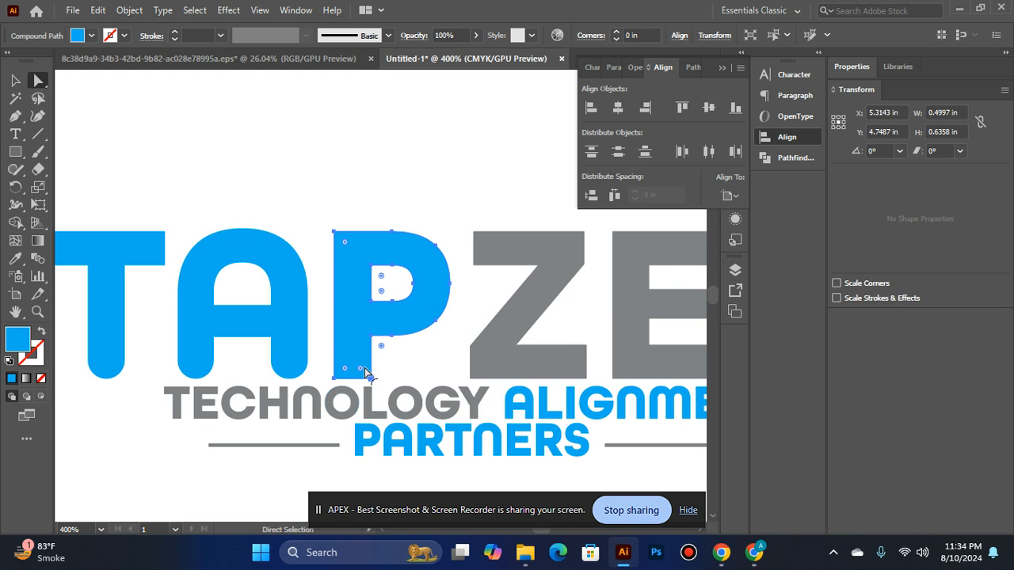
pyautogui.moveTo(362, 370); pyautogui.dragTo(357, 329)
pyautogui.click(398, 354)
# Round the outer top-right corner of the Z with the largest possible radius.
pyautogui.hscroll(6, 410, 220)
pyautogui.click(287, 255)
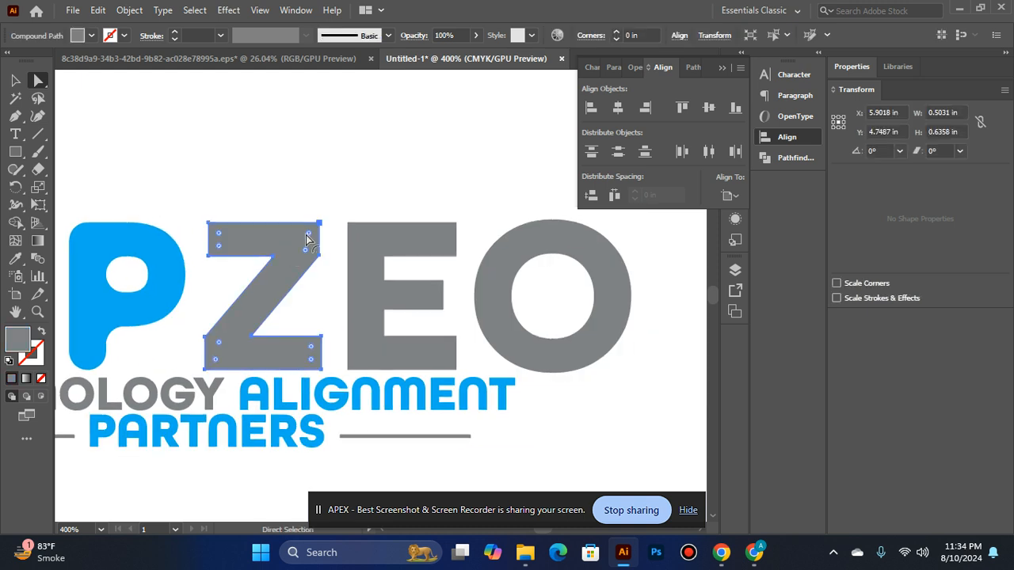
pyautogui.moveTo(309, 237); pyautogui.dragTo(251, 273)
# Try rounding the outer top-left corner of the Z on its own, and undo it.
pyautogui.moveTo(220, 233); pyautogui.dragTo(255, 255)
pyautogui.click(309, 191)
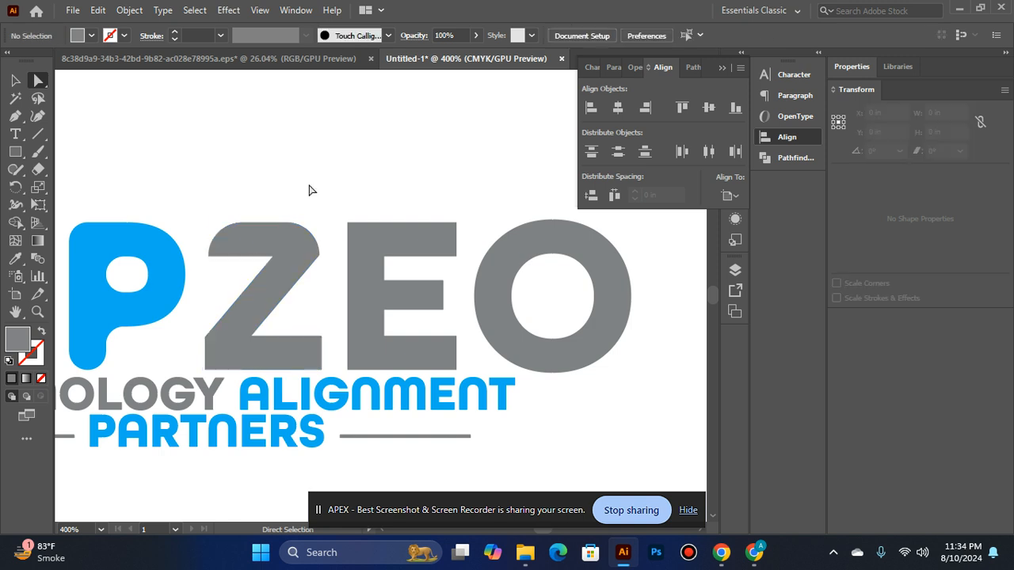
pyautogui.hotkey('ctrl', 'z')
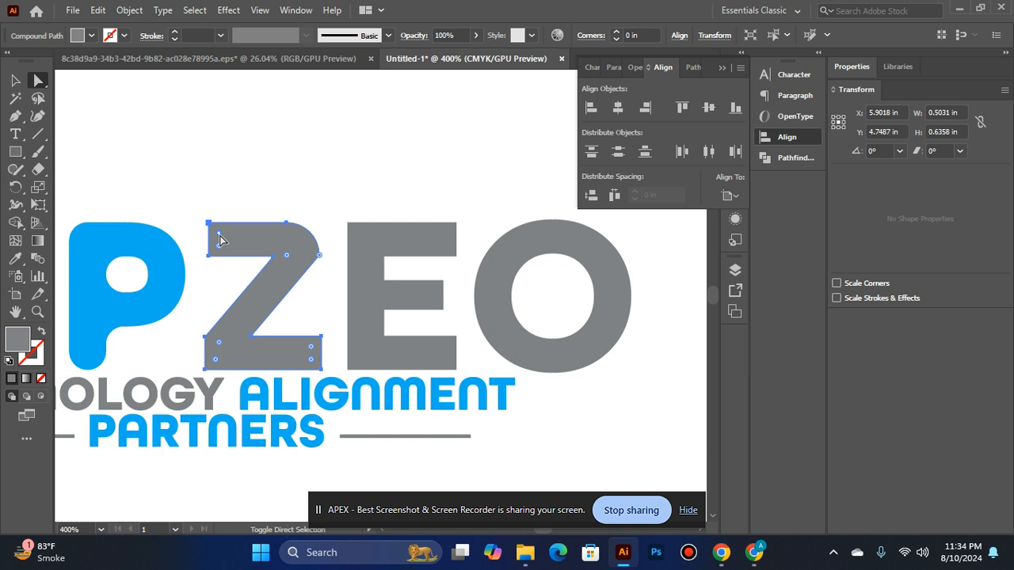
# Round off the Z's upper-left and lower-right bar ends, and round its two lower-left corners by about 0.1 in.
pyautogui.moveTo(222, 250); pyautogui.dragTo(318, 240)
pyautogui.moveTo(313, 362); pyautogui.dragTo(323, 209)
pyautogui.click(321, 175)
pyautogui.click(216, 360)
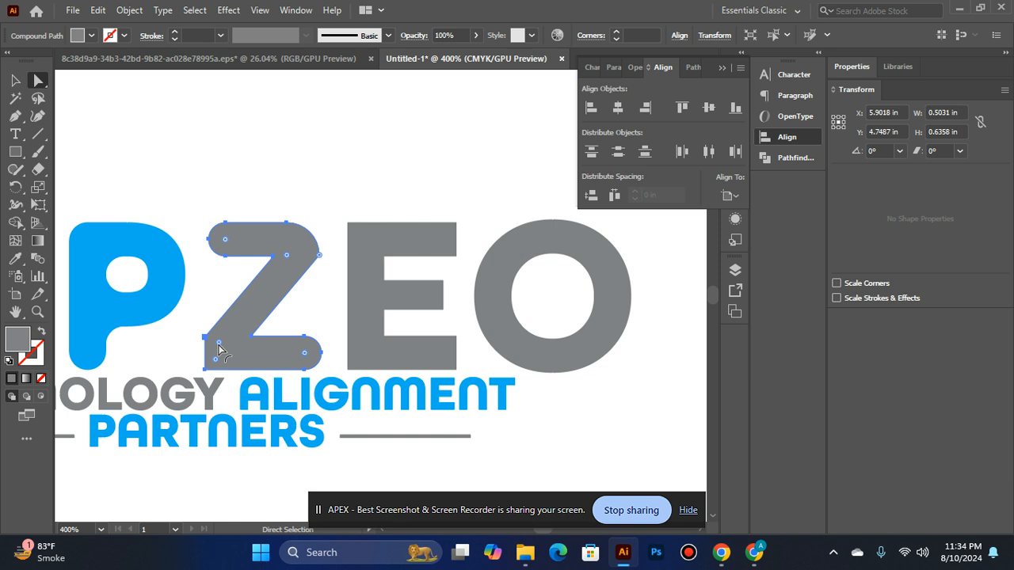
pyautogui.moveTo(218, 342); pyautogui.dragTo(295, 342)
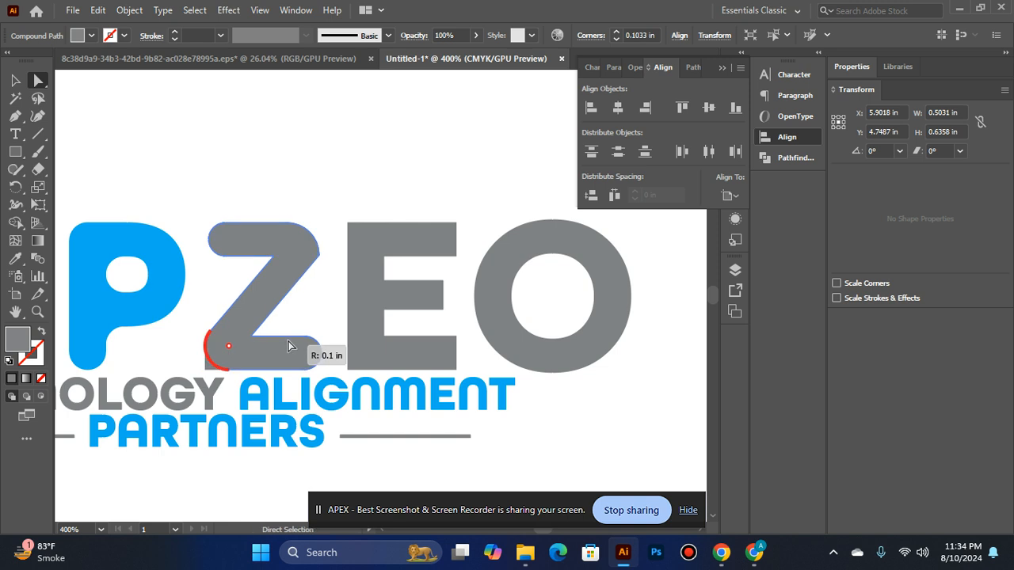
pyautogui.click(323, 293)
# Round the ends of all three arms of the E, keeping its spine corners square.
pyautogui.moveTo(322, 293); pyautogui.dragTo(226, 290)
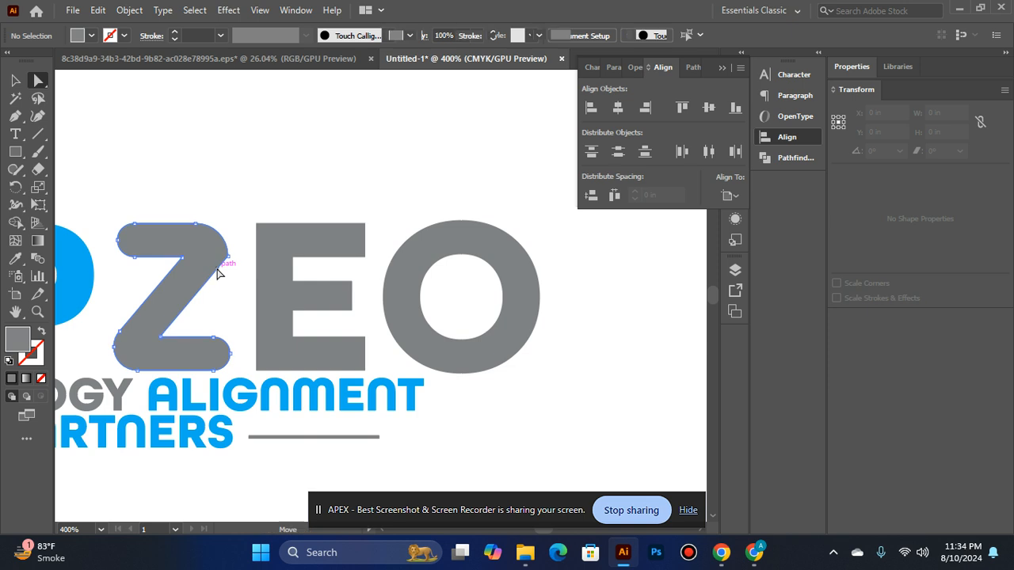
pyautogui.click(286, 263)
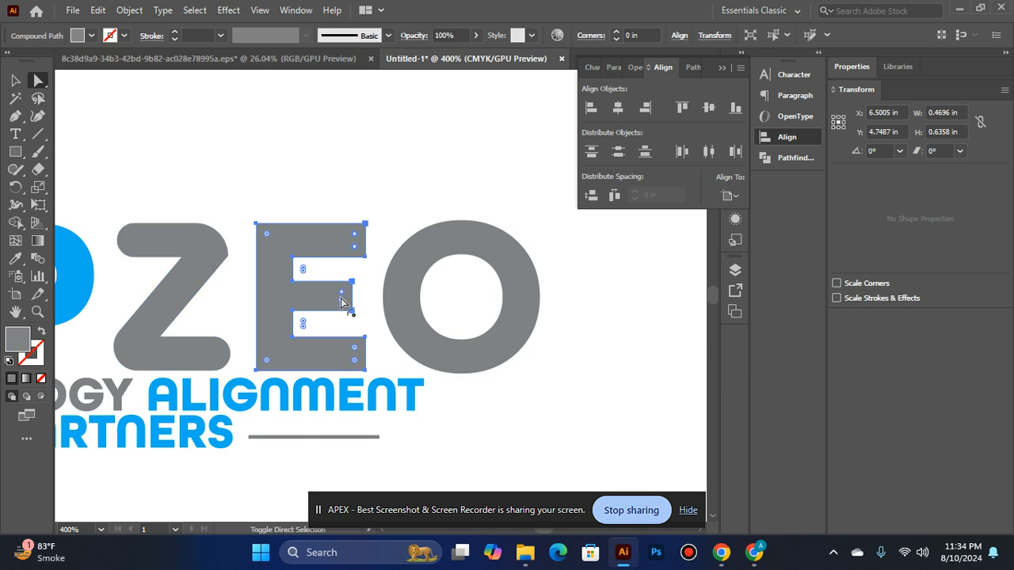
pyautogui.moveTo(355, 362); pyautogui.dragTo(261, 361)
pyautogui.click(370, 160)
# Switch back to selecting whole groups and select the grey ZEO lettering of the headline.
pyautogui.click(413, 237)
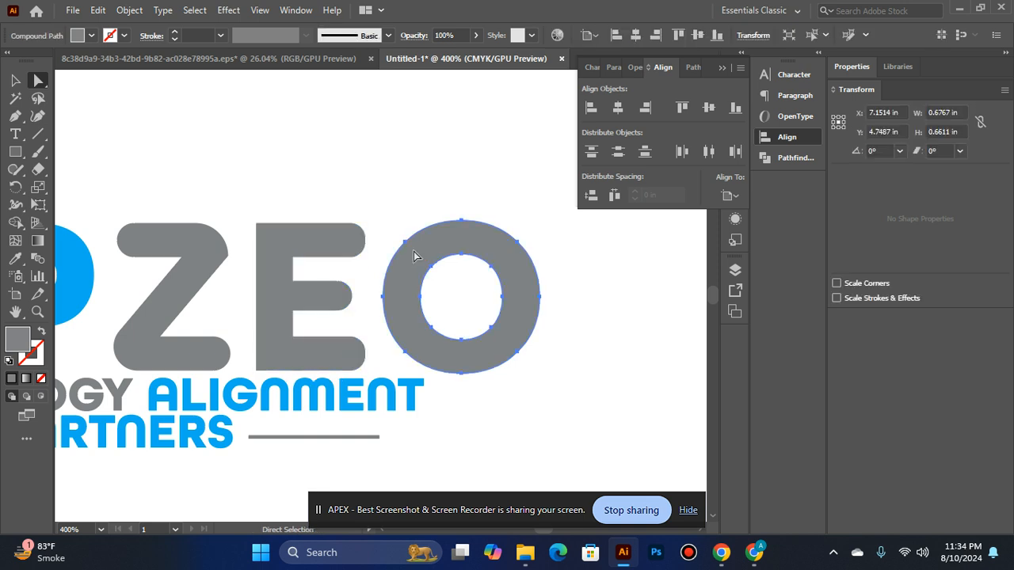
pyautogui.click(15, 80)
pyautogui.click(337, 151)
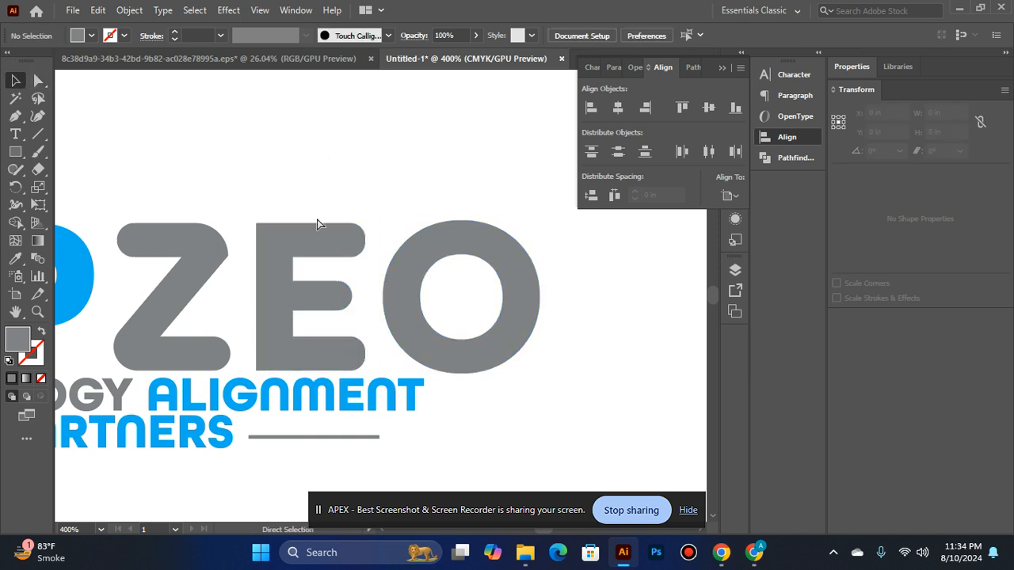
pyautogui.keyDown('ctrl'); pyautogui.keyDown('alt'); pyautogui.click(292, 259); pyautogui.keyUp('alt'); pyautogui.keyUp('ctrl')
pyautogui.keyDown('ctrl'); pyautogui.keyDown('alt'); pyautogui.click(292, 259); pyautogui.keyUp('alt'); pyautogui.keyUp('ctrl')
pyautogui.keyDown('ctrl'); pyautogui.keyDown('alt'); pyautogui.click(245, 351); pyautogui.keyUp('alt'); pyautogui.keyUp('ctrl')
pyautogui.click(336, 306)
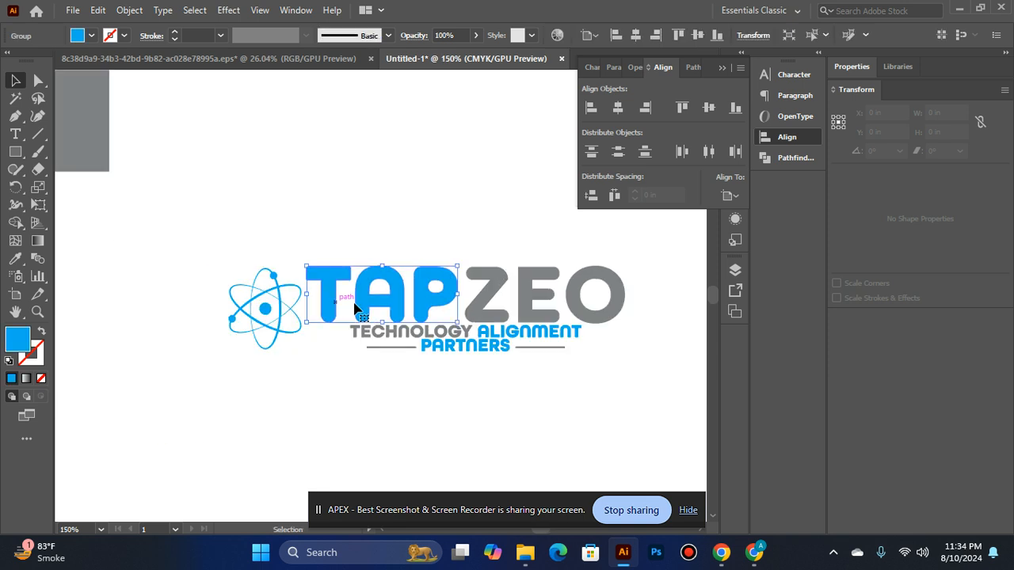
pyautogui.click(495, 299)
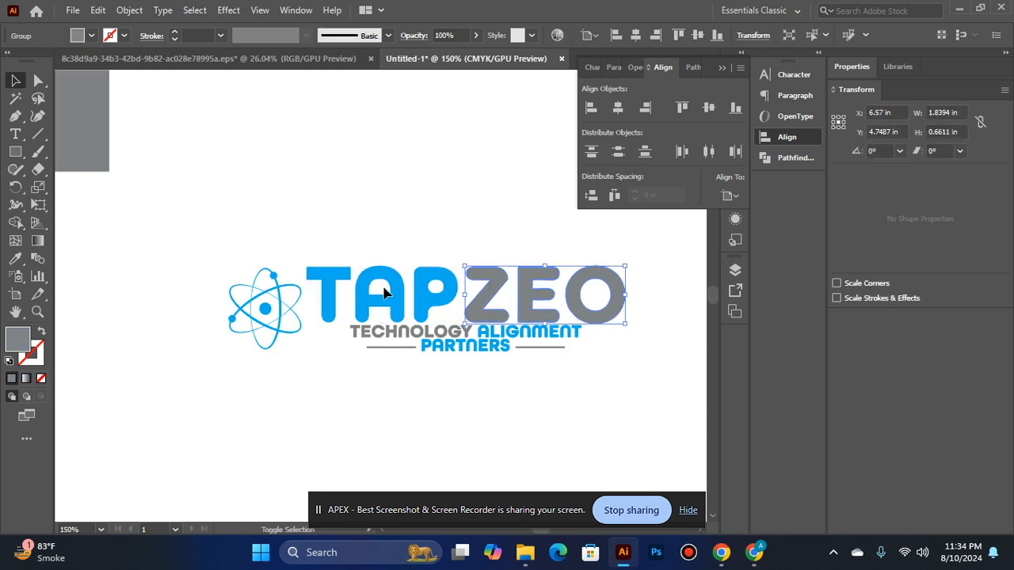